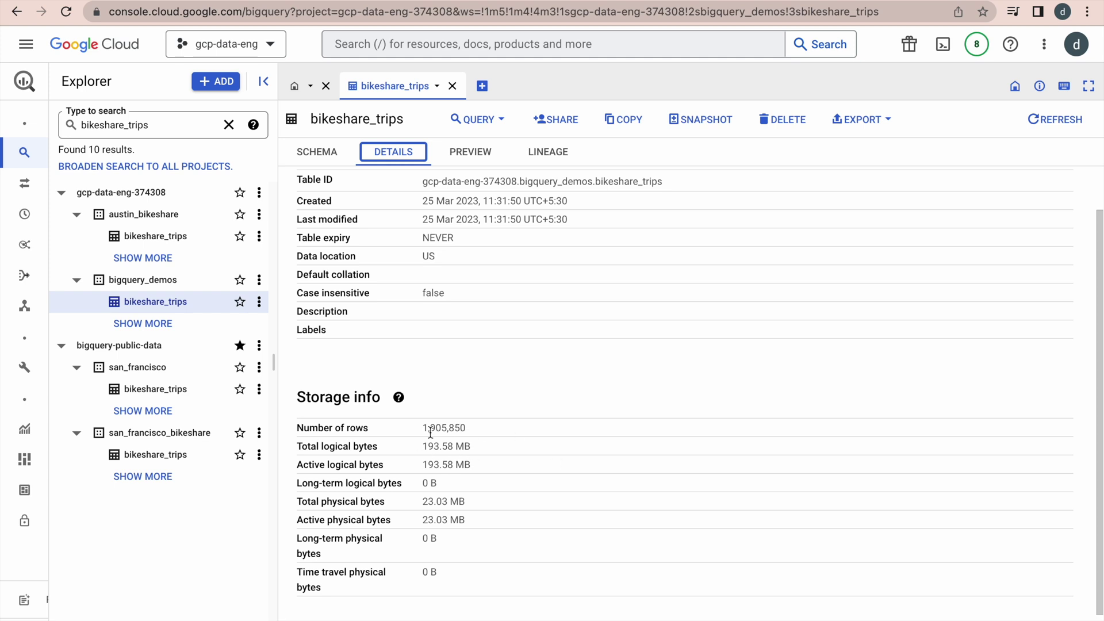
# - Examine the bikeshare_trips table's storage details, preview rows across all columns, and its schema
pyautogui.scroll(1, 480, 442)
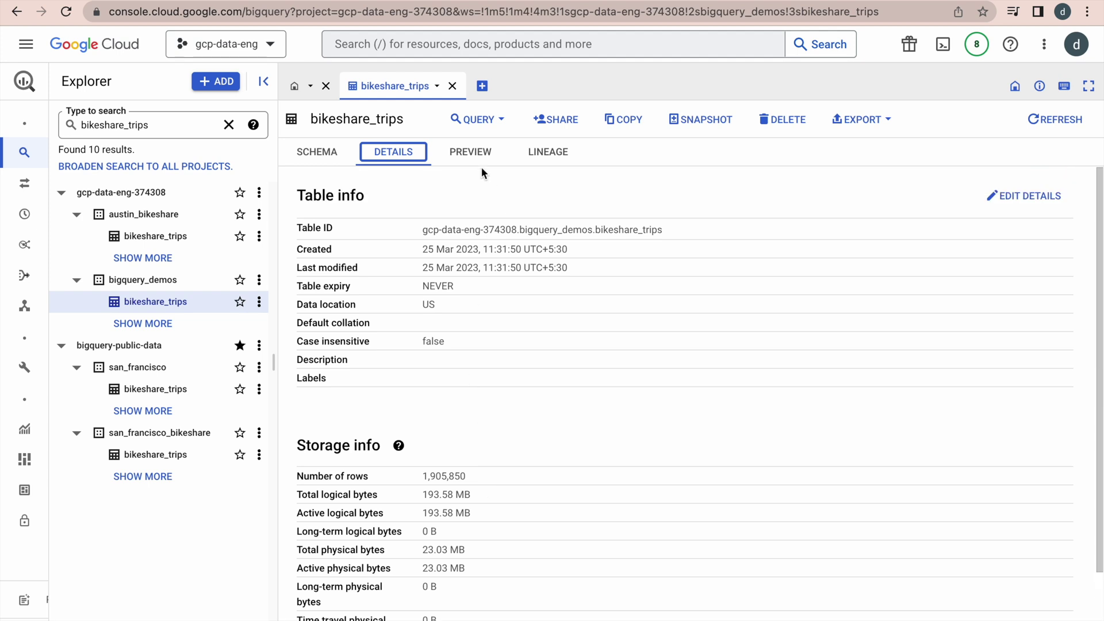
pyautogui.click(468, 153)
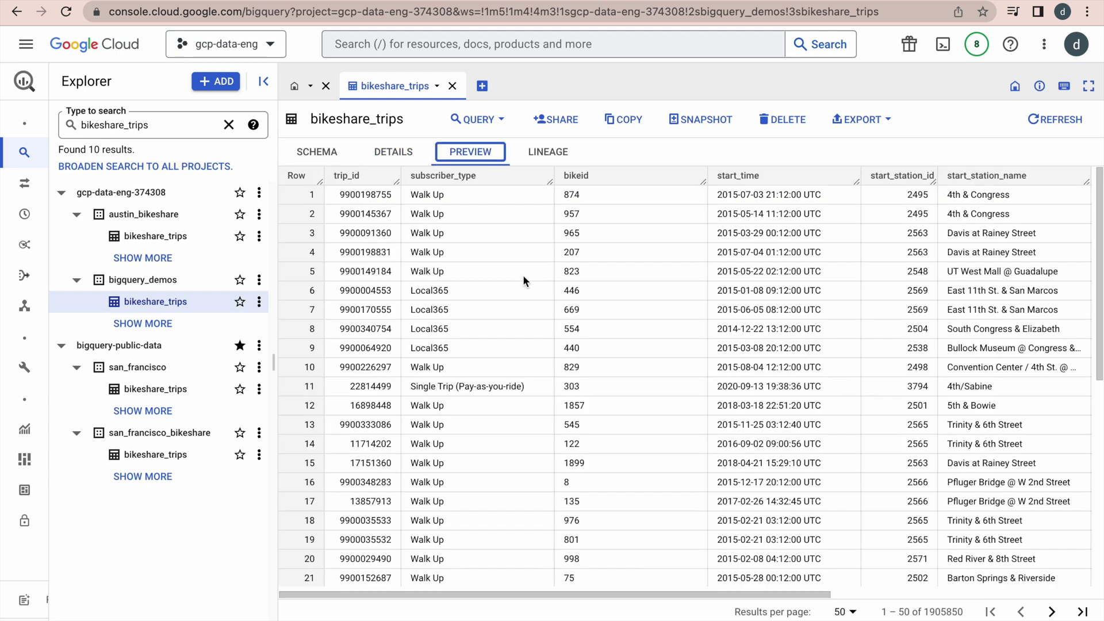
pyautogui.hscroll(1, 488, 268)
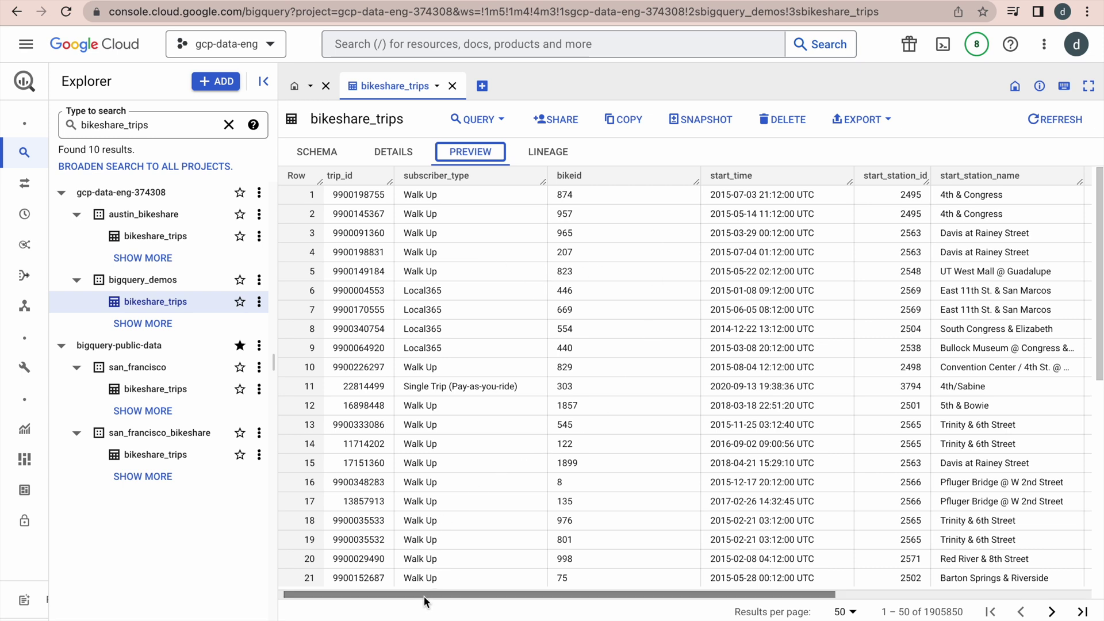
pyautogui.moveTo(424, 593); pyautogui.dragTo(732, 603)
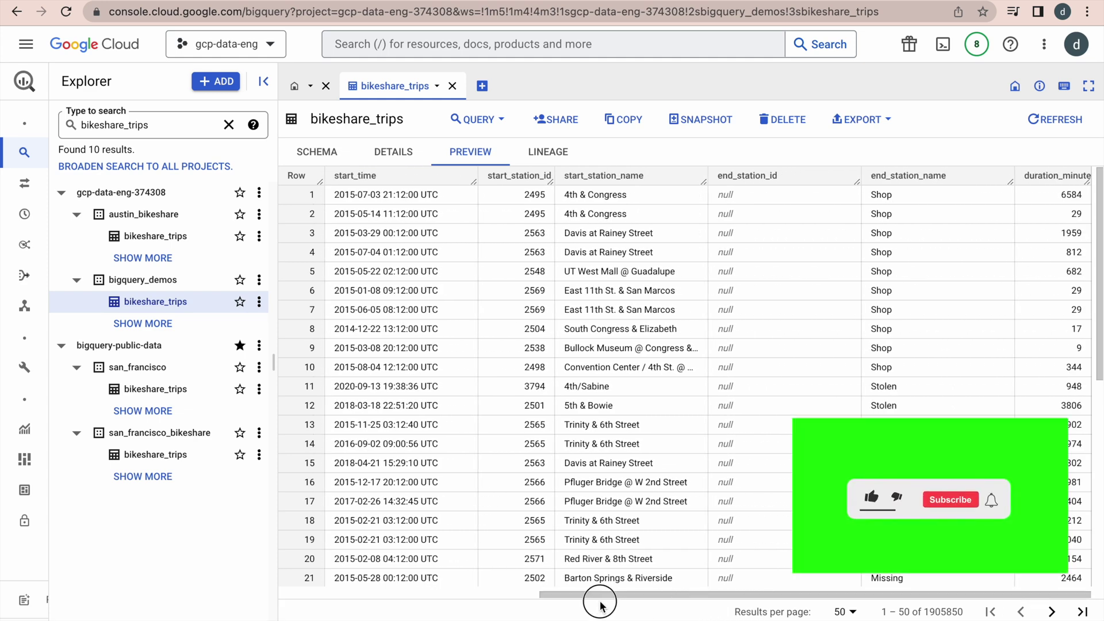
pyautogui.moveTo(621, 595); pyautogui.dragTo(313, 593)
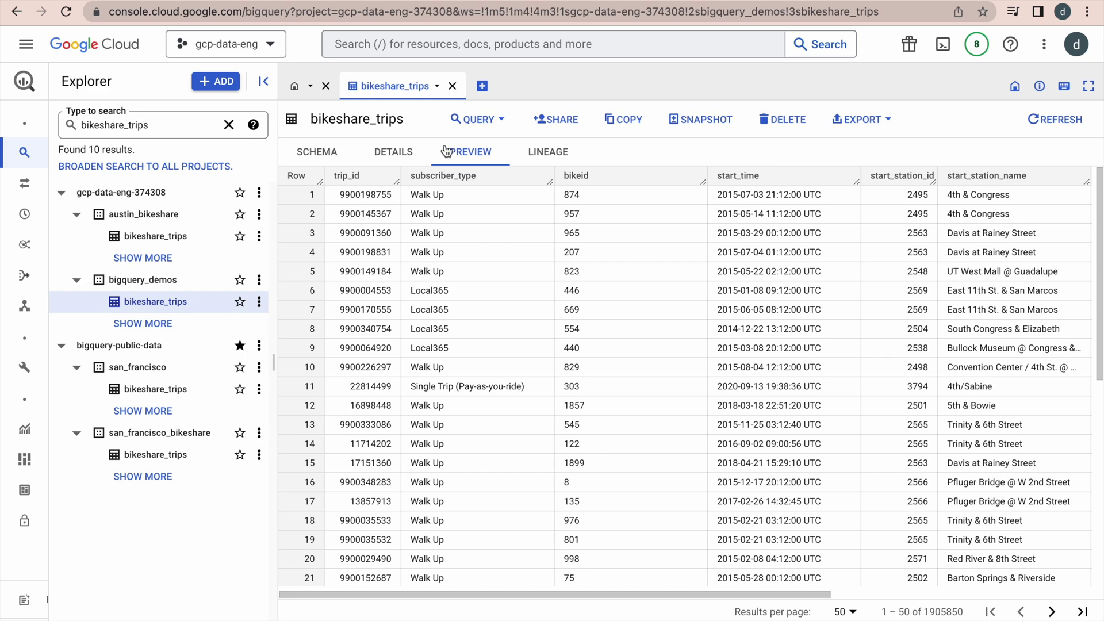
pyautogui.click(315, 158)
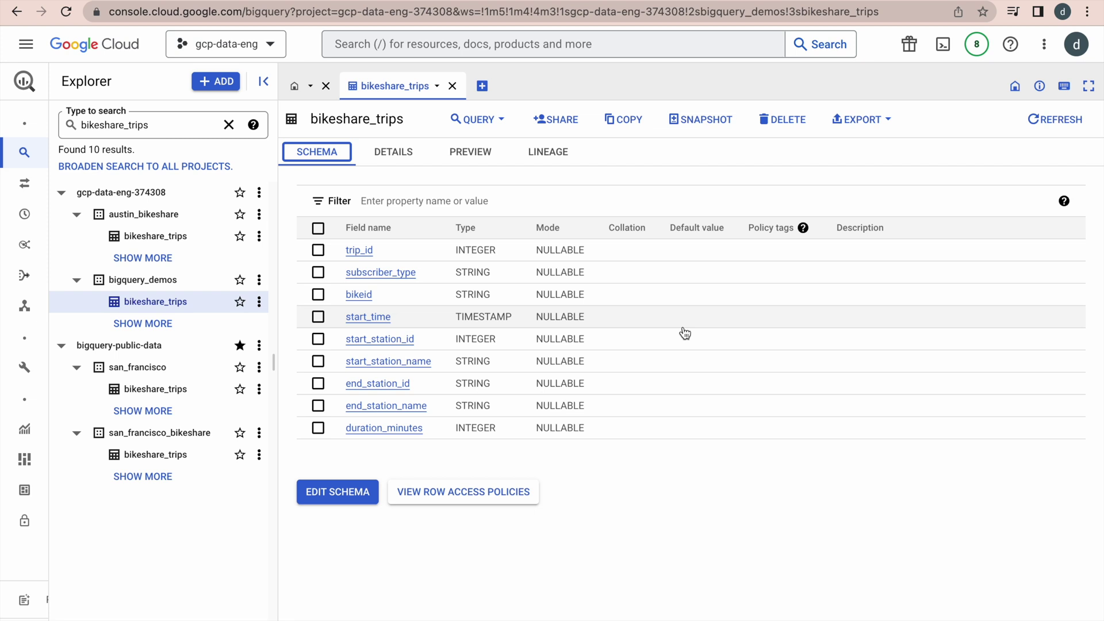
# - Copy the min(start_time), max(start_time) query on bigquery_demos.bikeshare_trips from the SQL script, run it in BigQuery and enlarge the results area
pyautogui.press('super+Tab')
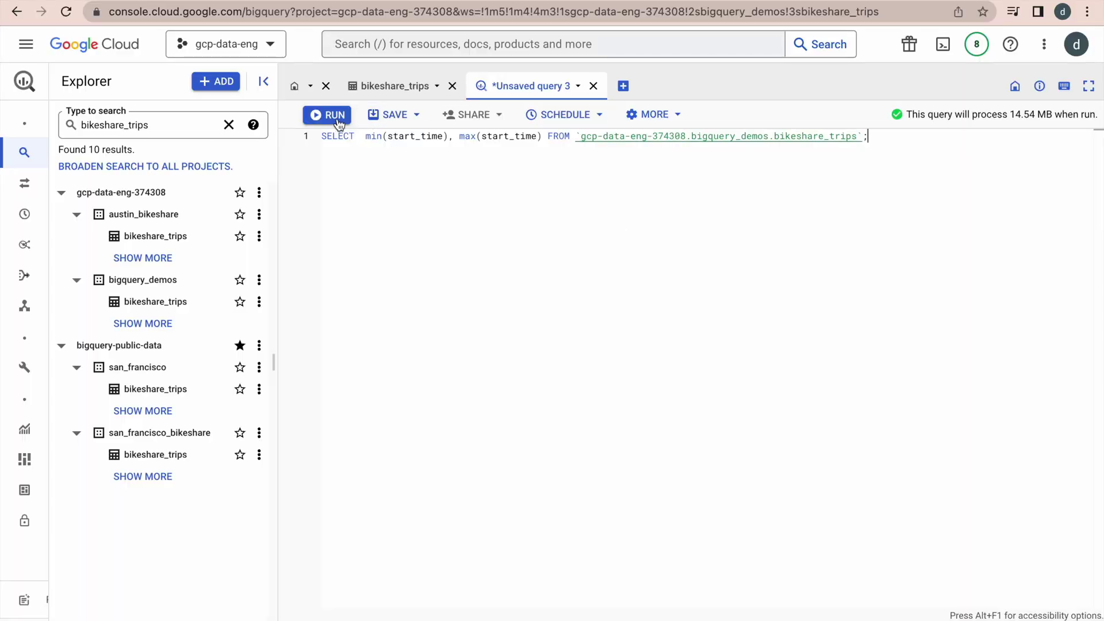
pyautogui.click(340, 117)
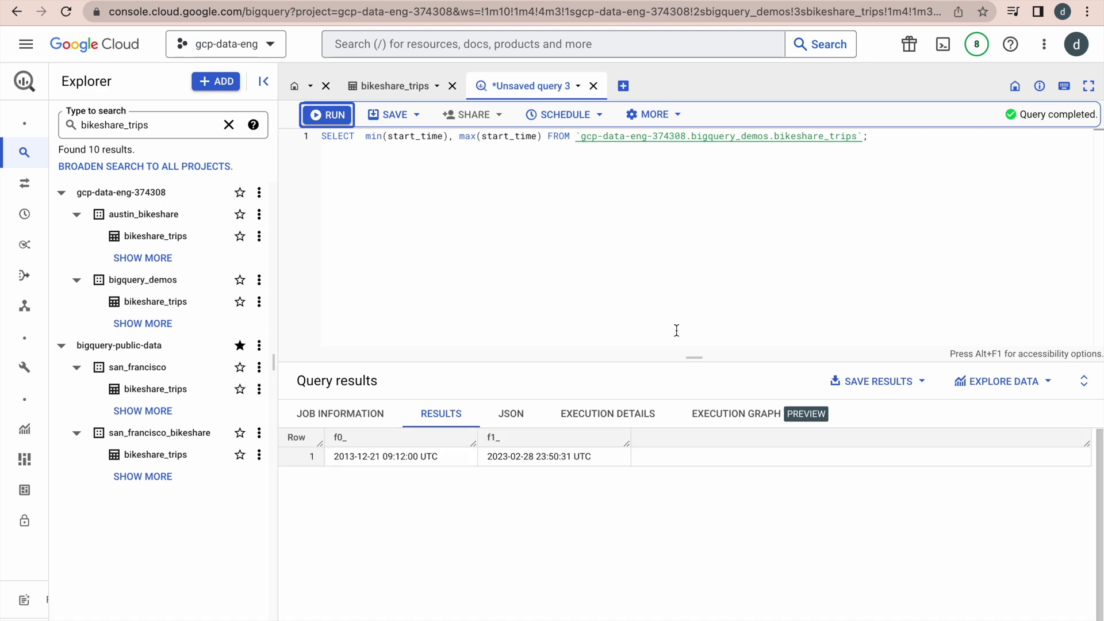
pyautogui.moveTo(687, 357); pyautogui.dragTo(638, 239)
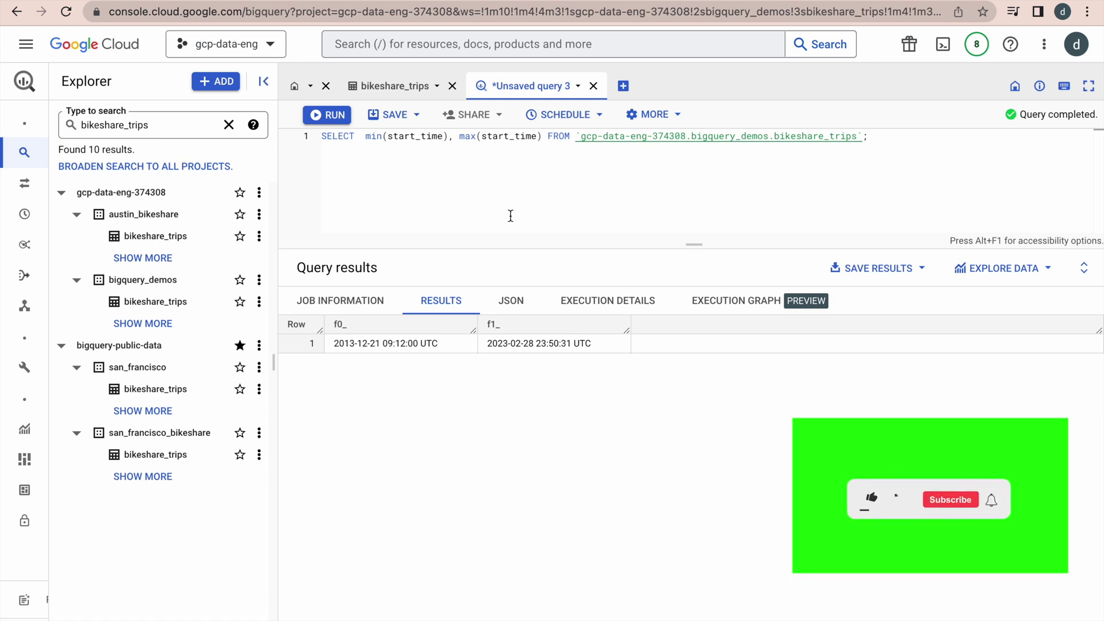
# - Run the query counting bikeshare_trips rows by DATE_TRUNC(start_time, MONTH), ordered by 1, and review the monthly distribution
pyautogui.press('super+Tab')
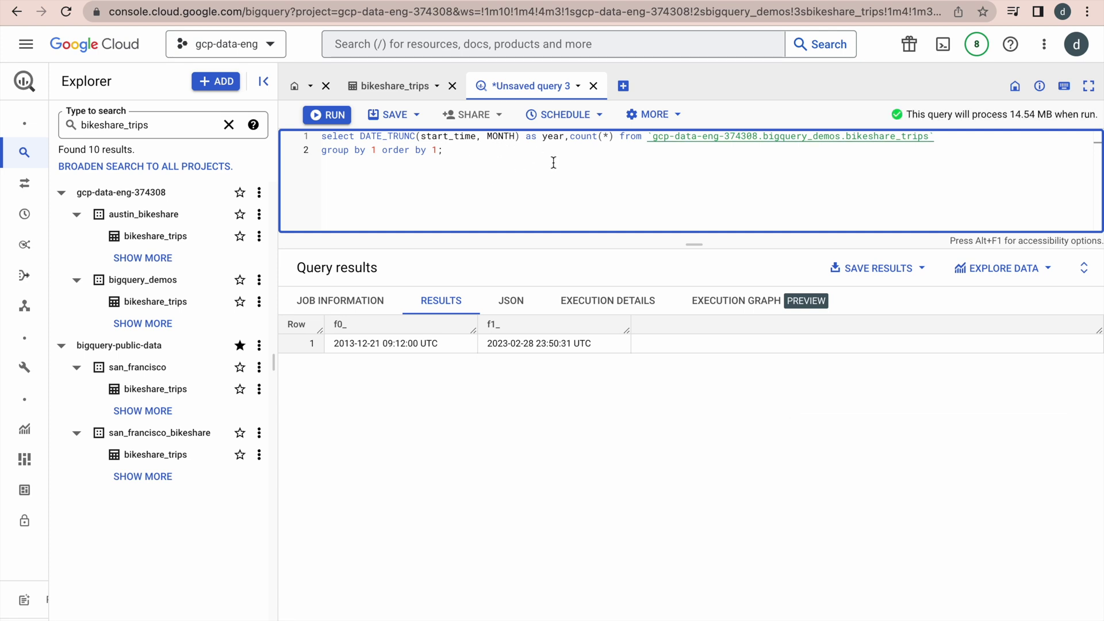
pyautogui.click(332, 115)
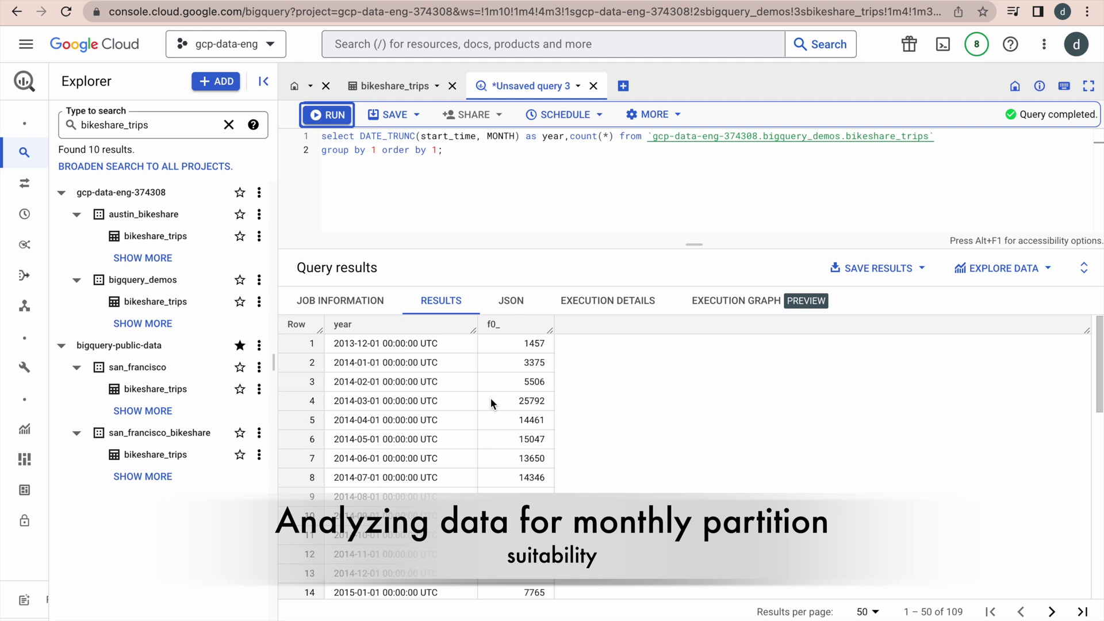
pyautogui.scroll(-12, 491, 401)
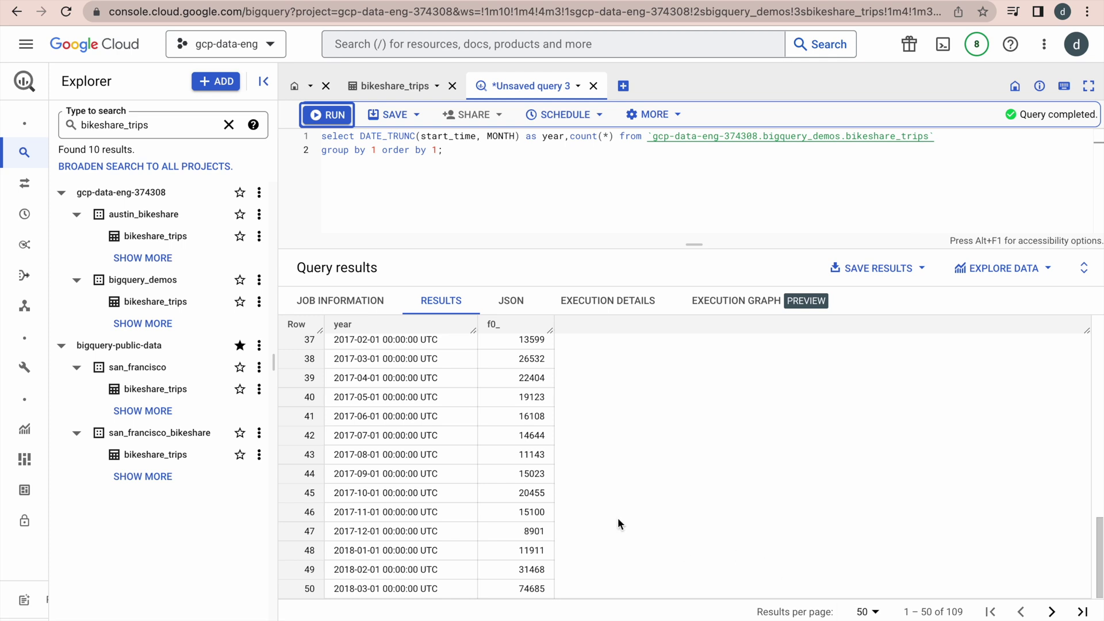
pyautogui.scroll(1, 431, 481)
pyautogui.scroll(12, 433, 482)
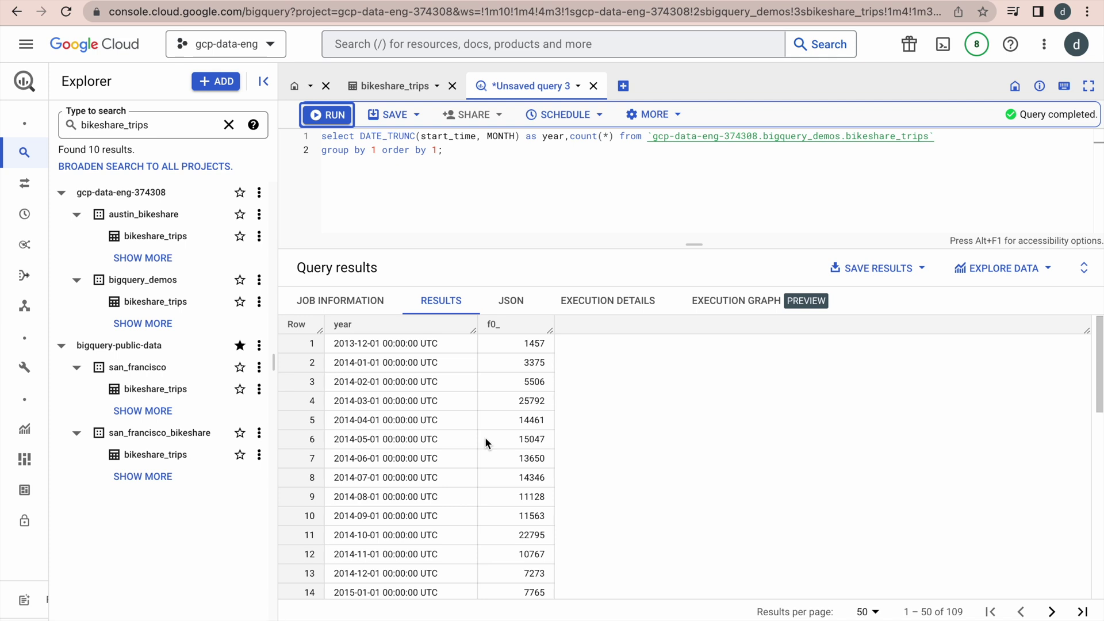
pyautogui.scroll(-12, 485, 437)
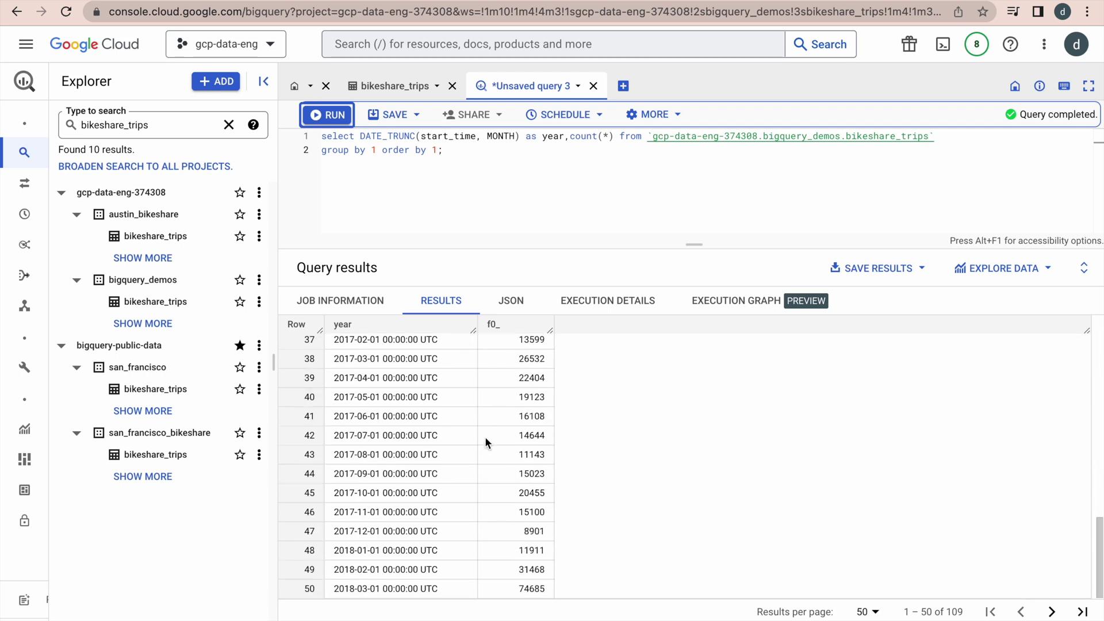
pyautogui.scroll(12, 438, 476)
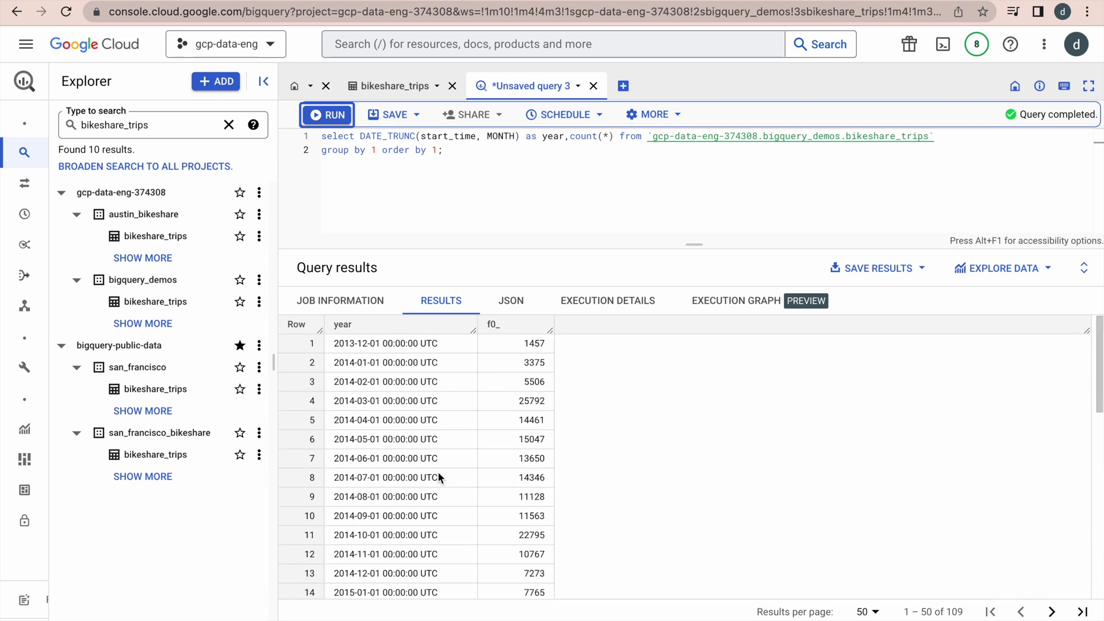
pyautogui.scroll(-12, 437, 477)
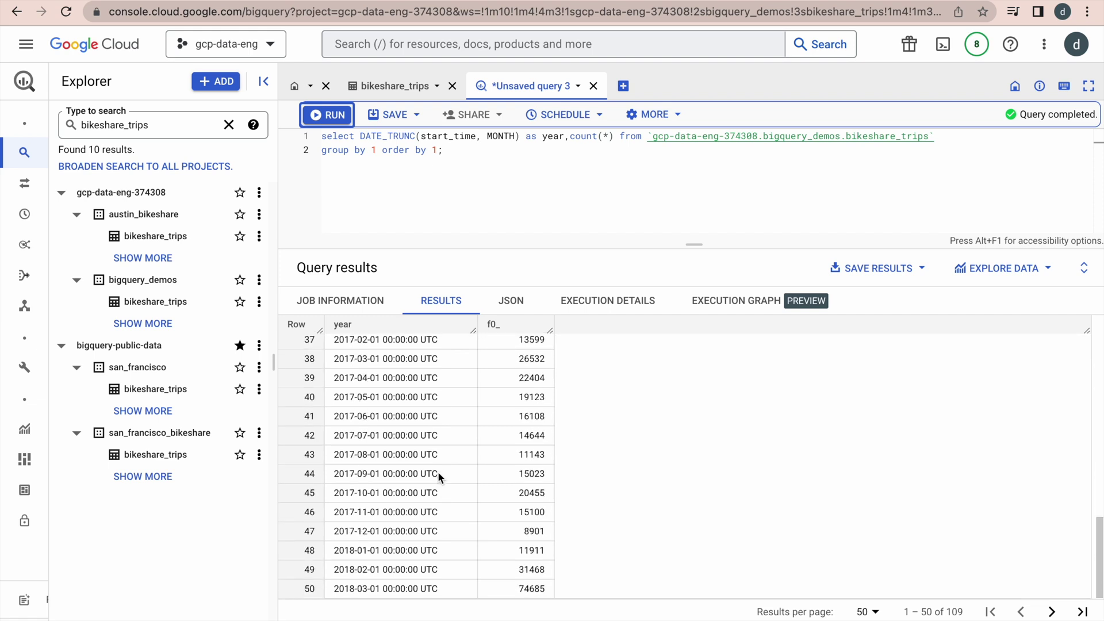
pyautogui.scroll(12, 438, 478)
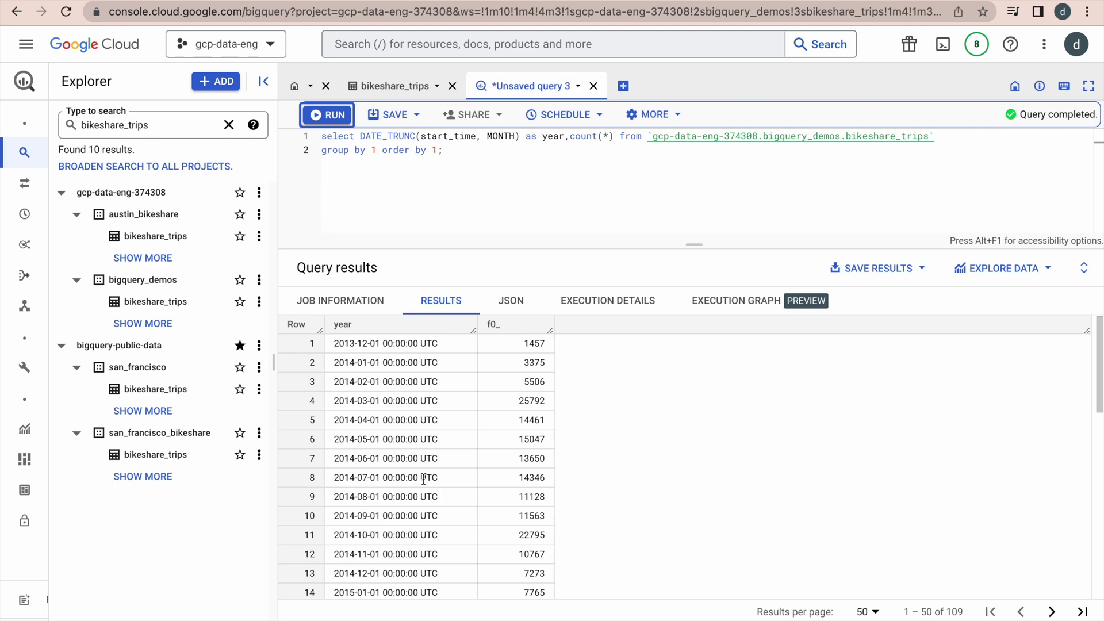
# - Run the script's DATE_TRUNC count queries on bikeshare_trips for DAY and YEAR to compare the daily and yearly row distribution
pyautogui.press('super+Tab')
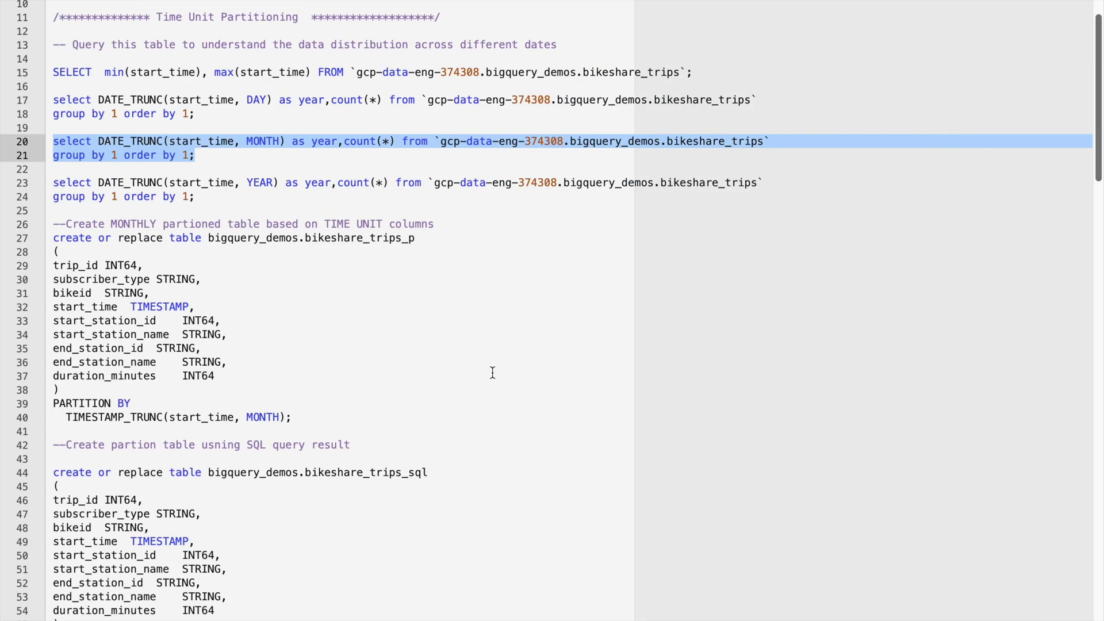
pyautogui.moveTo(214, 118); pyautogui.dragTo(18, 96)
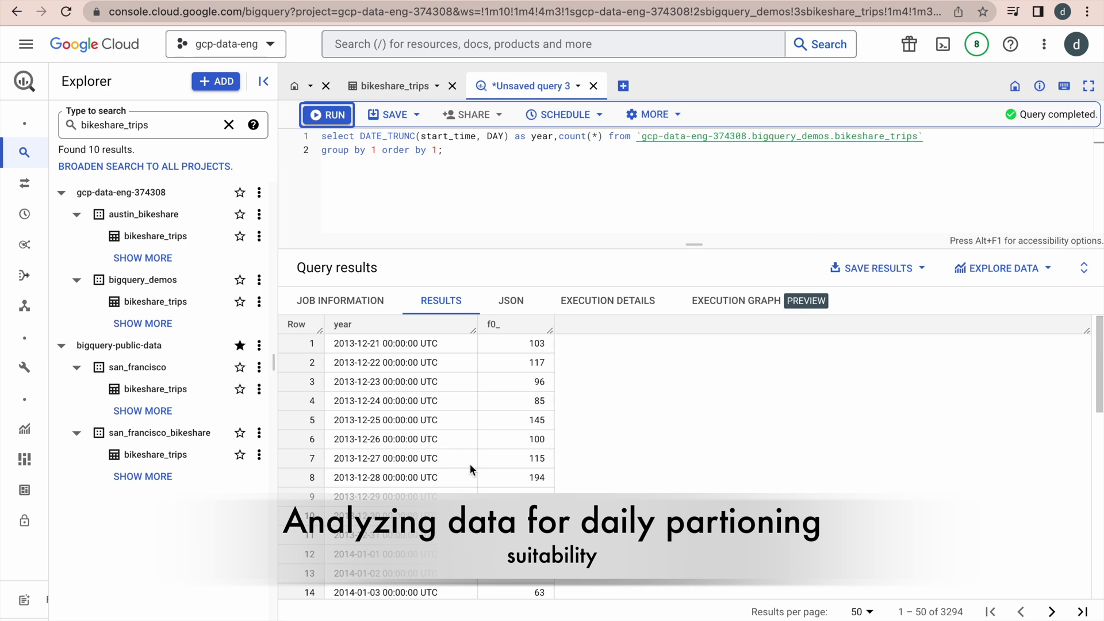
pyautogui.scroll(-11, 470, 464)
pyautogui.scroll(11, 471, 463)
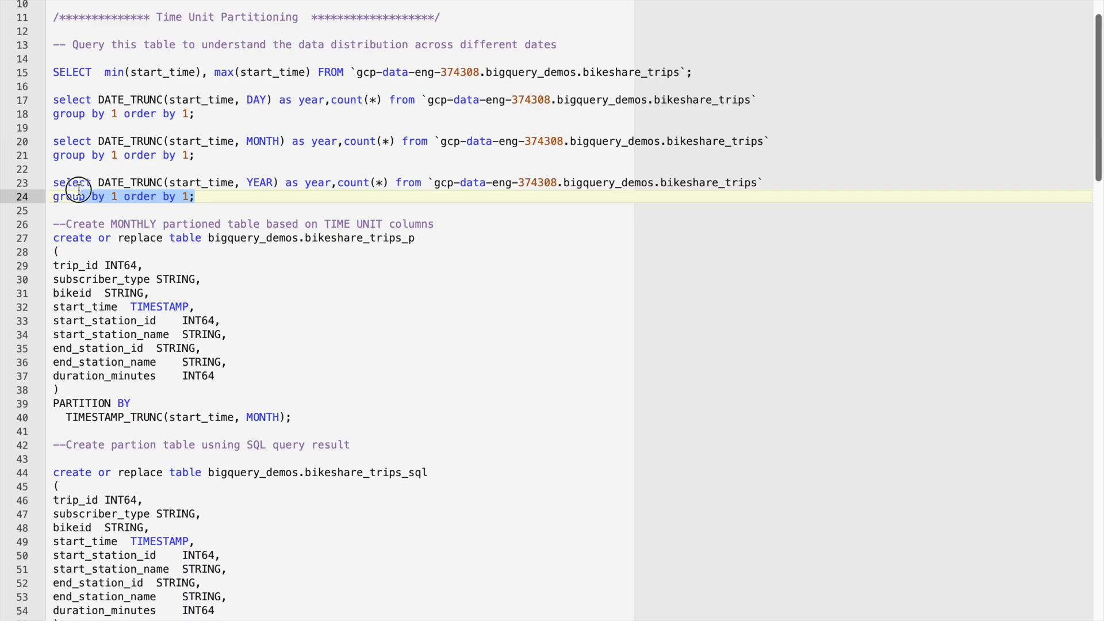
pyautogui.moveTo(195, 197); pyautogui.dragTo(51, 182)
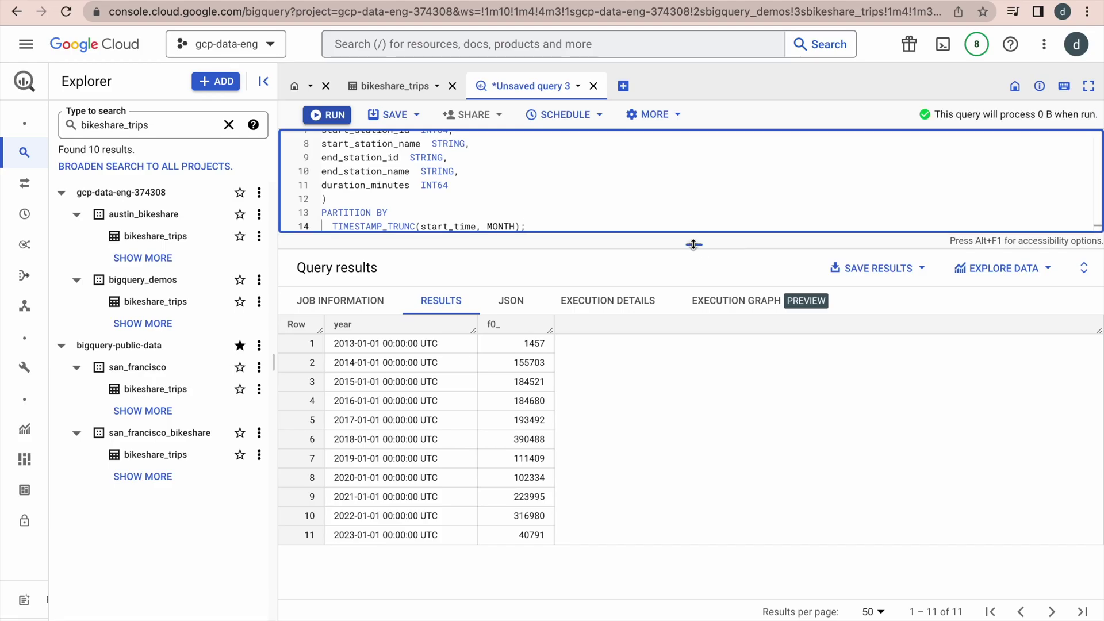
# - Enlarge the editor holding the bikeshare_trips_p create statement and run select TIMESTAMP_TRUNC(current_timestamp(), MONTH) in a new query
pyautogui.moveTo(693, 241); pyautogui.dragTo(679, 350)
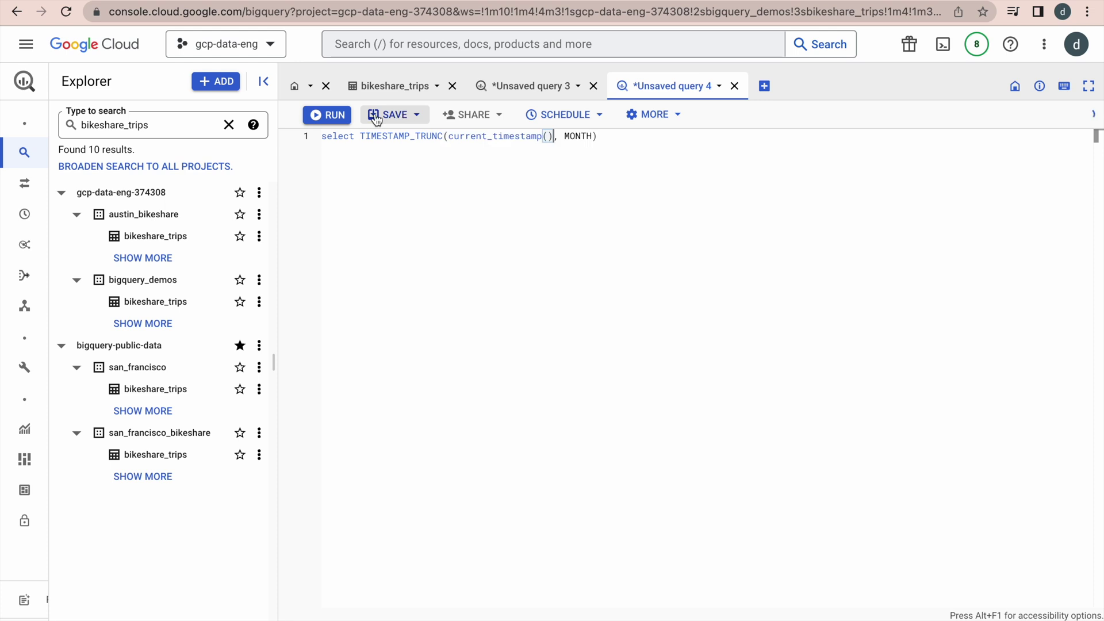
pyautogui.click(329, 115)
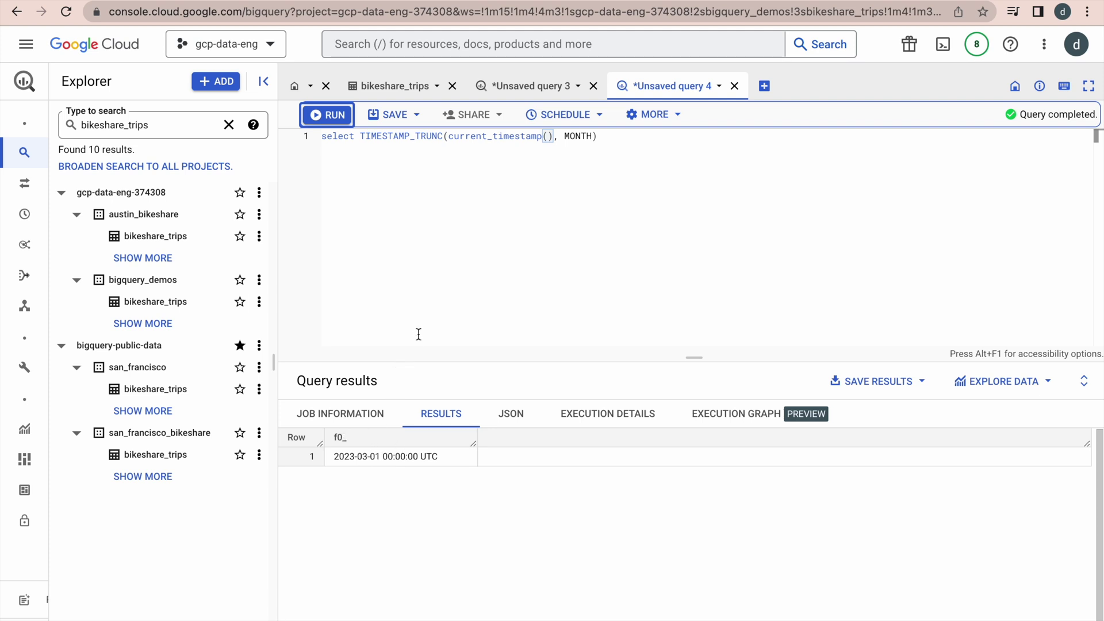
# - Create the table bigquery_demos.bikeshare_trips_p partitioned by TIMESTAMP_TRUNC(start_time, MONTH) from the prepared create statement
pyautogui.click(520, 86)
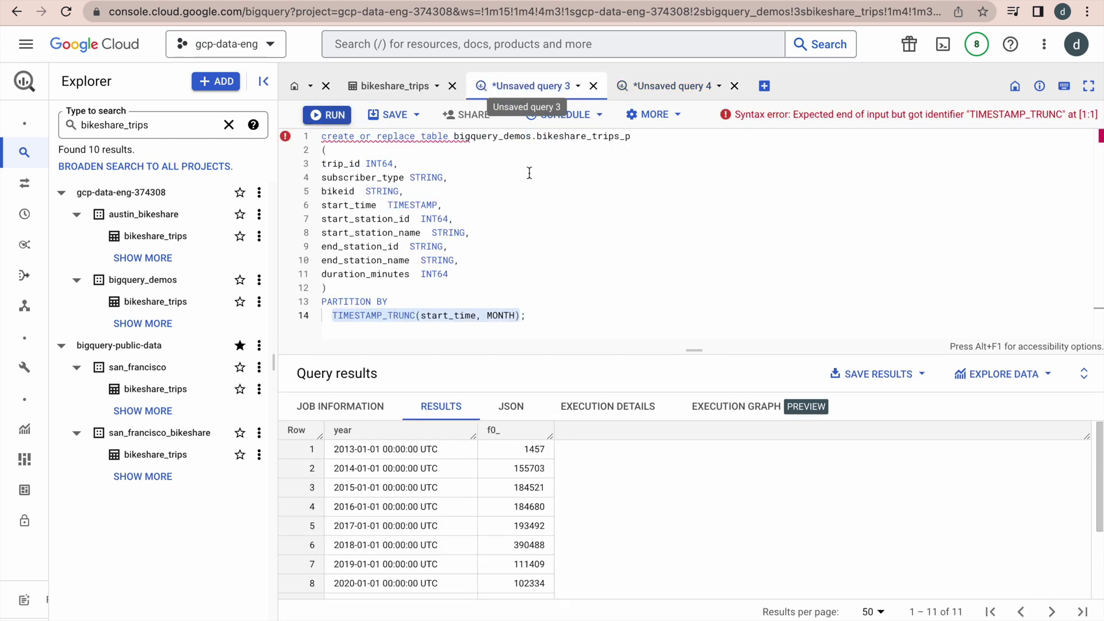
pyautogui.click(518, 230)
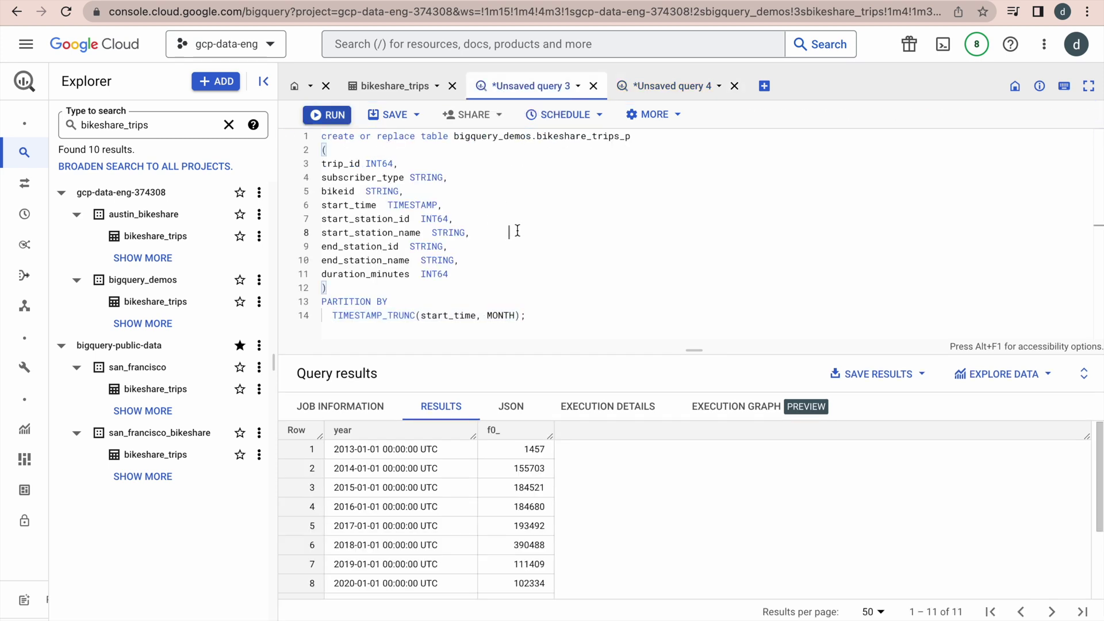
pyautogui.click(335, 118)
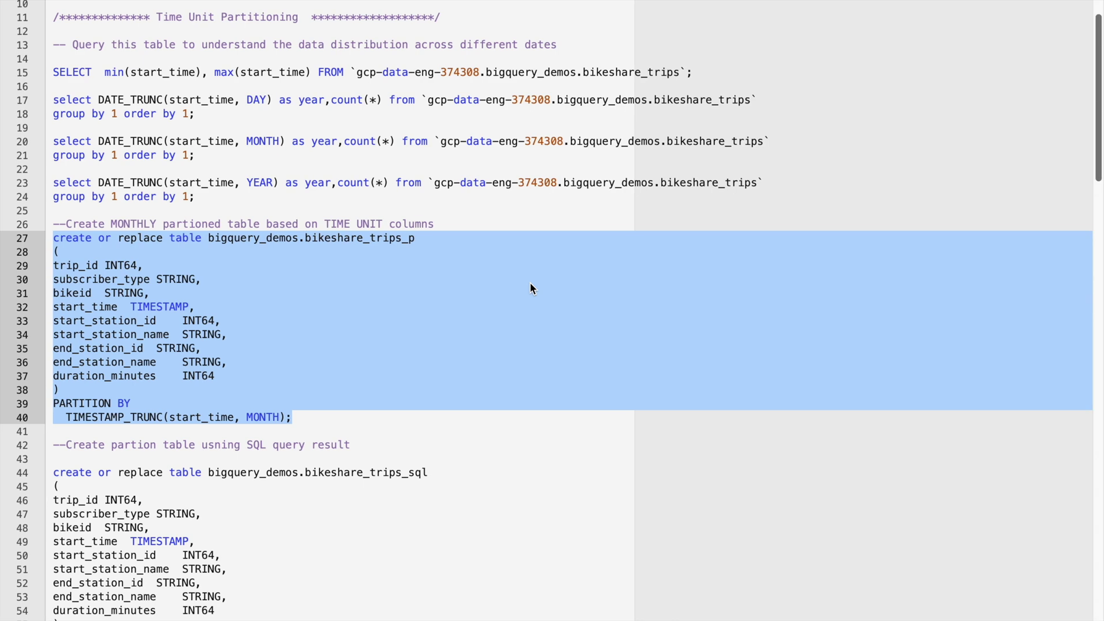
# - In the SQL script, change the TIMESTAMP_TRUNC unit to DAY in the bikeshare_trips_sql create statement
pyautogui.scroll(-8, 354, 344)
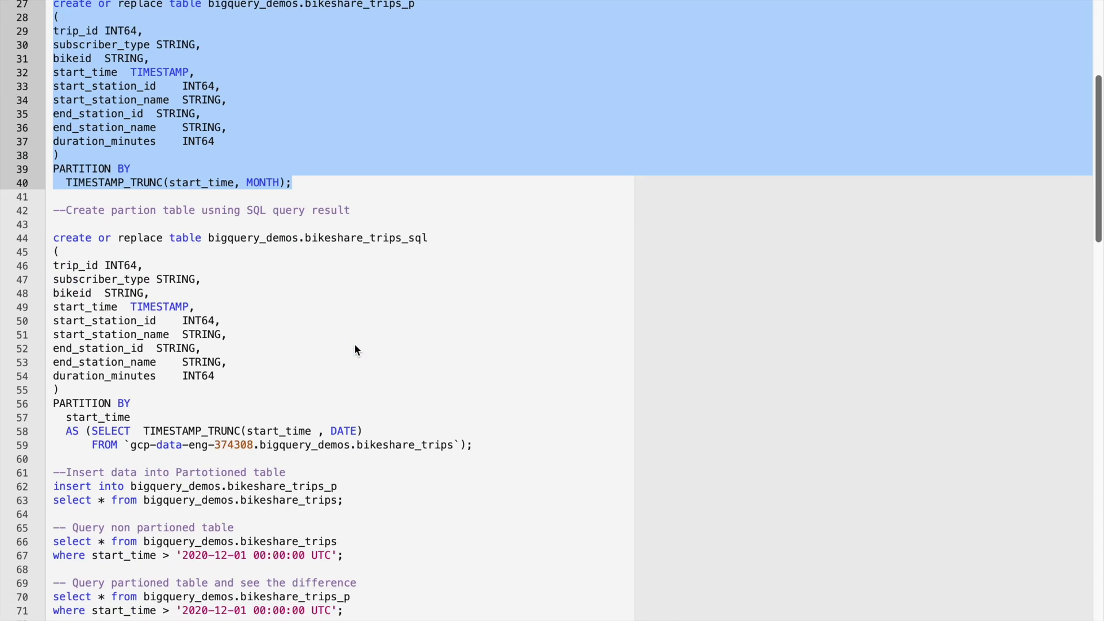
pyautogui.scroll(-2, 354, 345)
pyautogui.scroll(5, 355, 345)
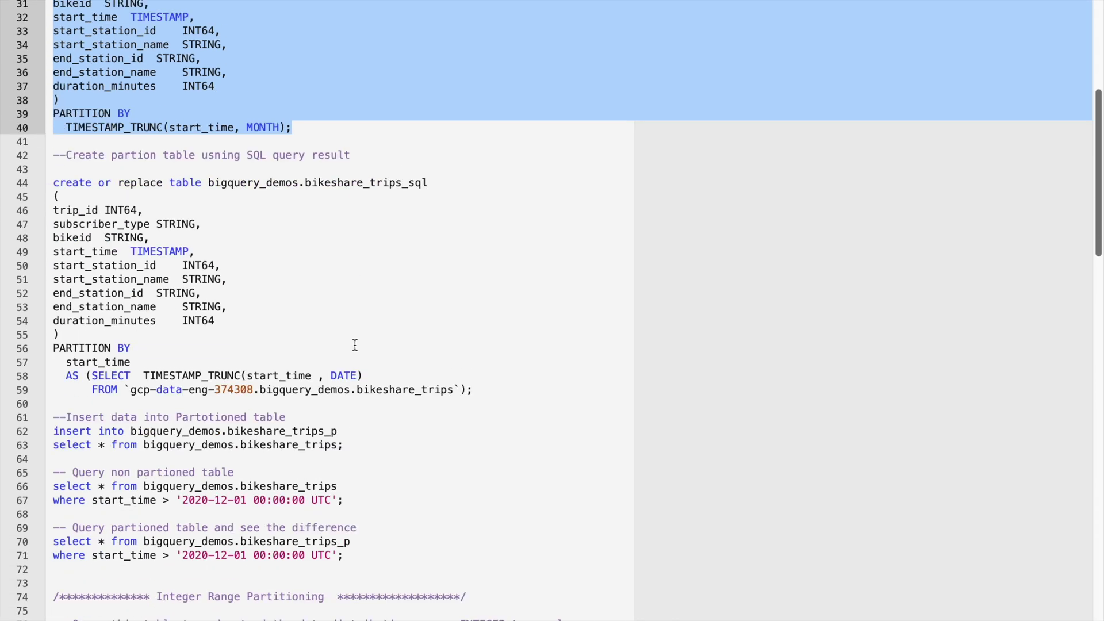
pyautogui.click(298, 307)
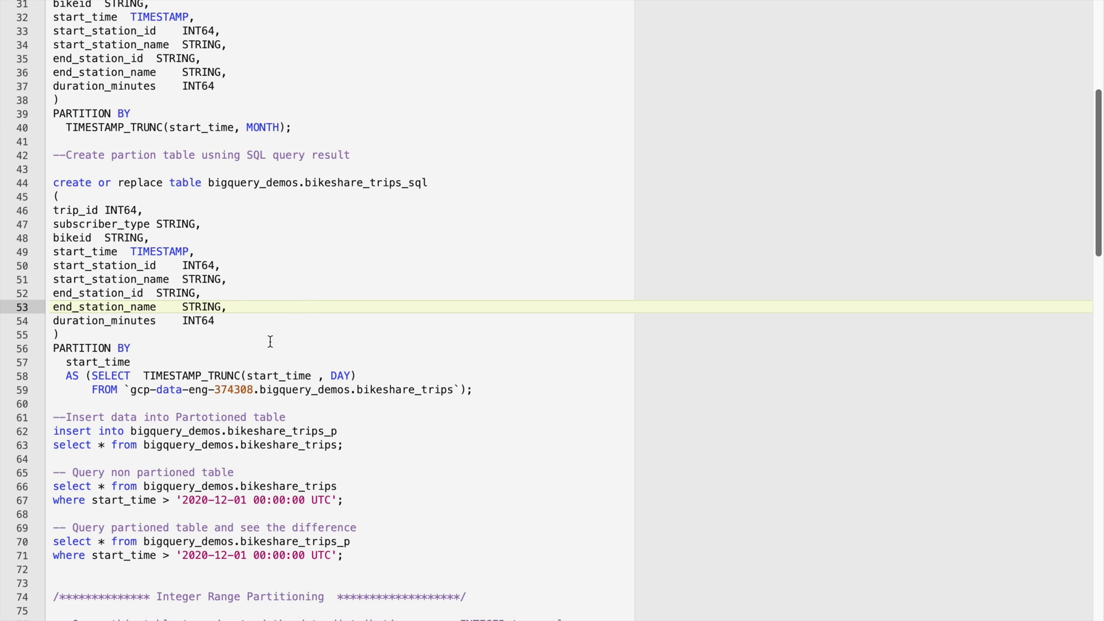
# - Check the bikeshare_trips_sql partition clause and run SELECT distinct TIMESTAMP_TRUNC(start_time, DAY) from bikeshare_trips, ordered by 1, in BigQuery
pyautogui.doubleClick(99, 362)
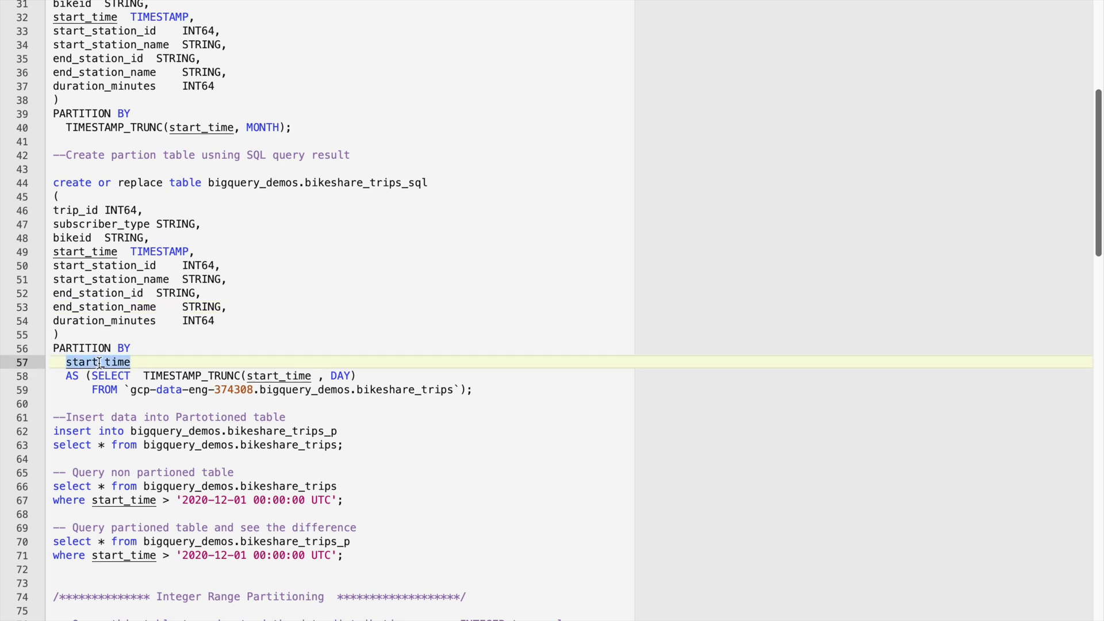
pyautogui.doubleClick(389, 389)
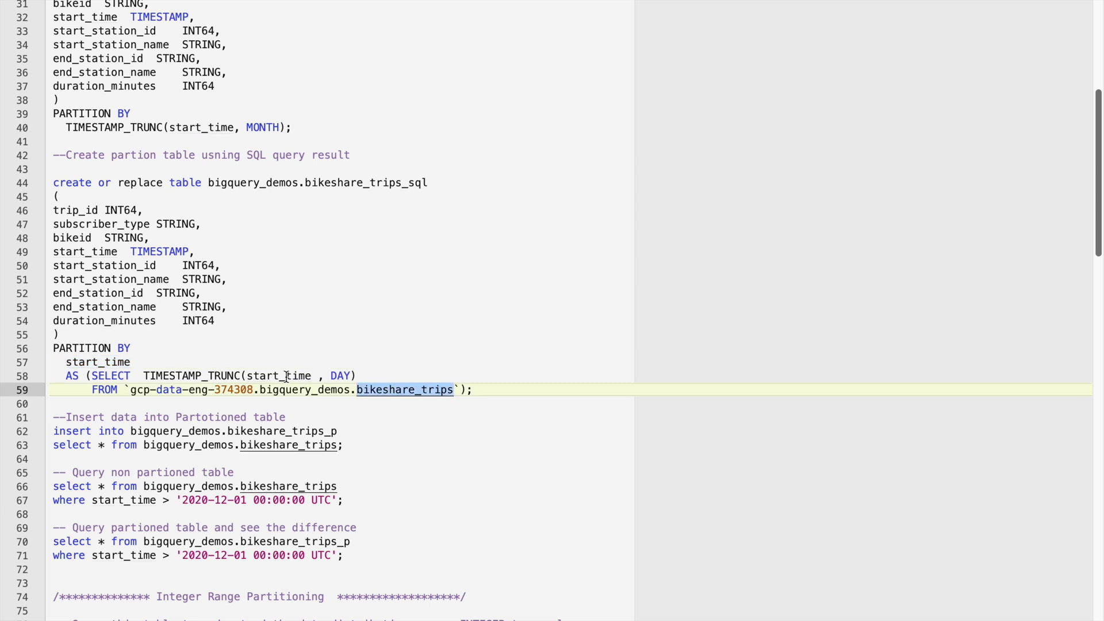
pyautogui.click(371, 372)
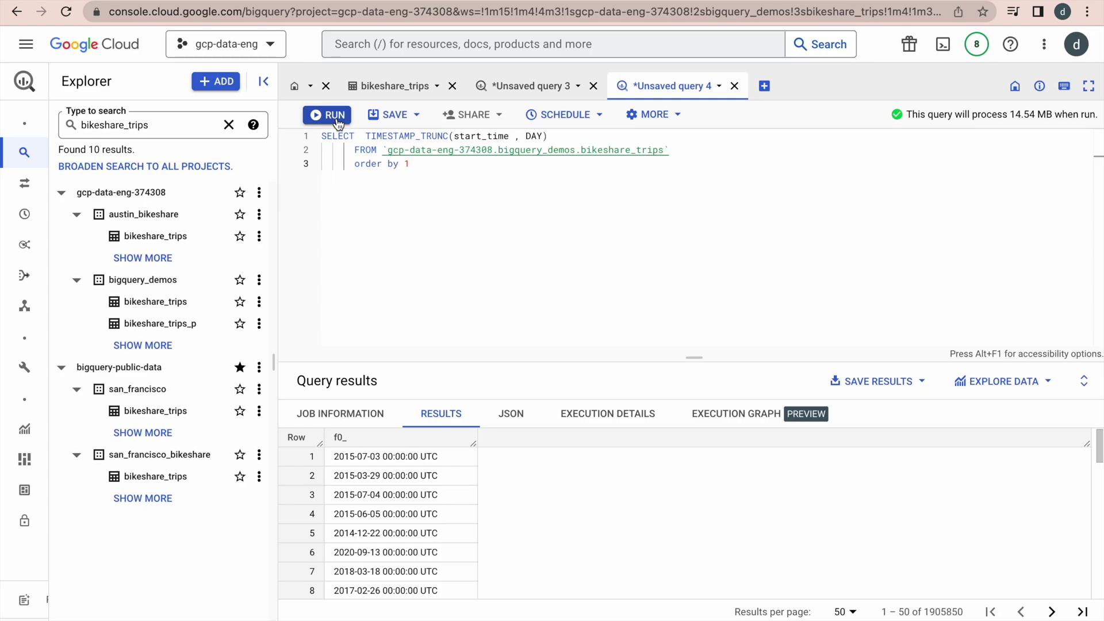
pyautogui.click(337, 123)
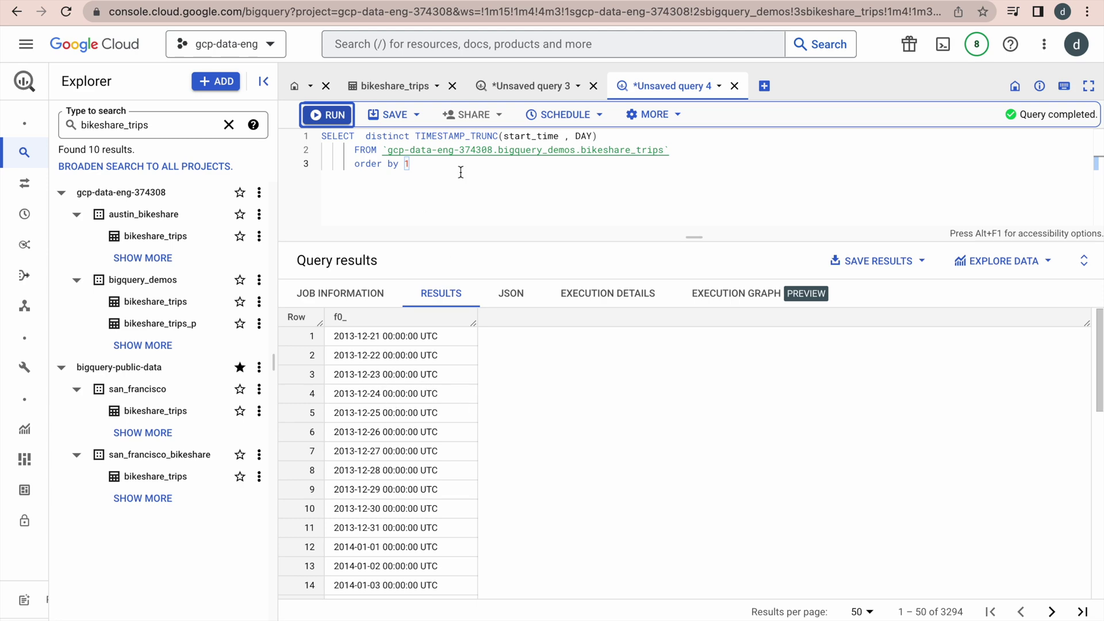
# - Take the insert statement from the SQL script and run it in BigQuery to load all bikeshare_trips rows into bigquery_demos.bikeshare_trips_p
pyautogui.press('super+Tab')
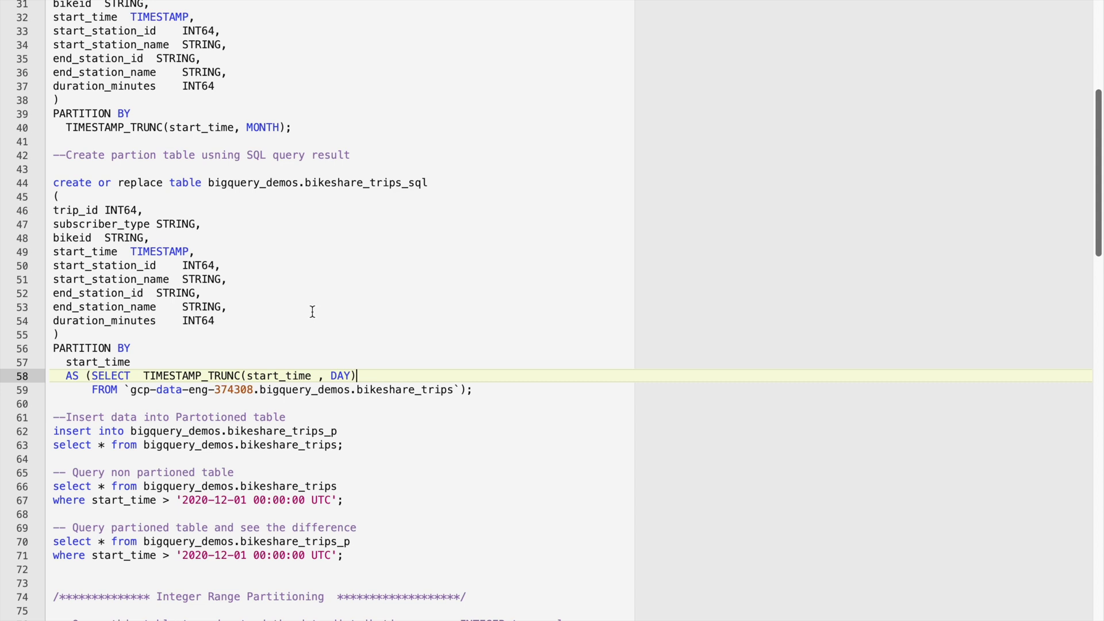
pyautogui.scroll(-2, 354, 317)
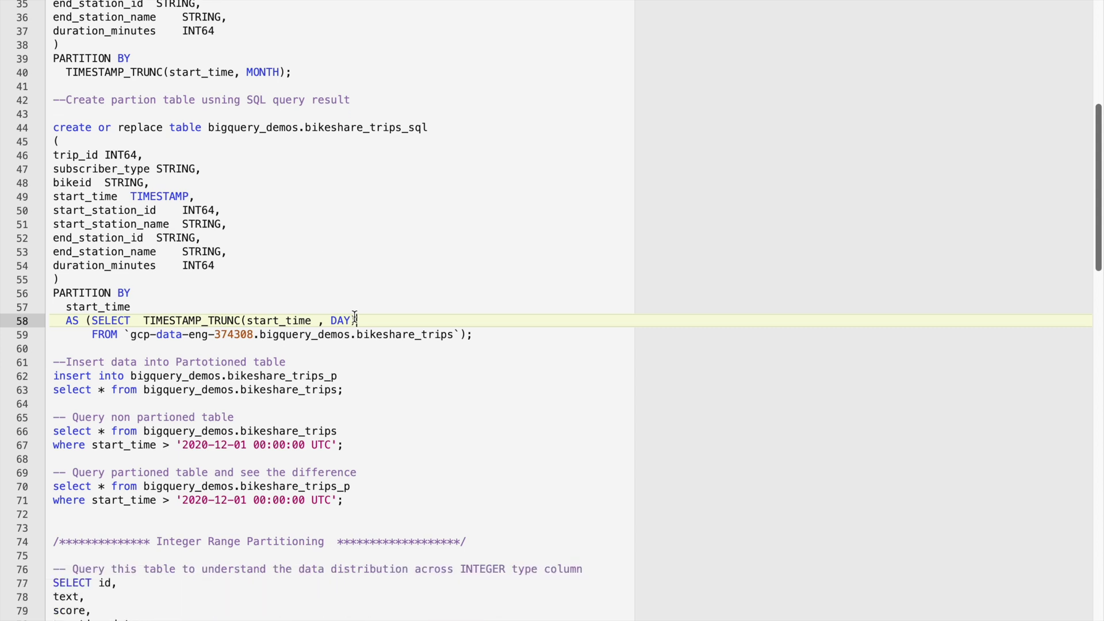
pyautogui.scroll(3, 354, 317)
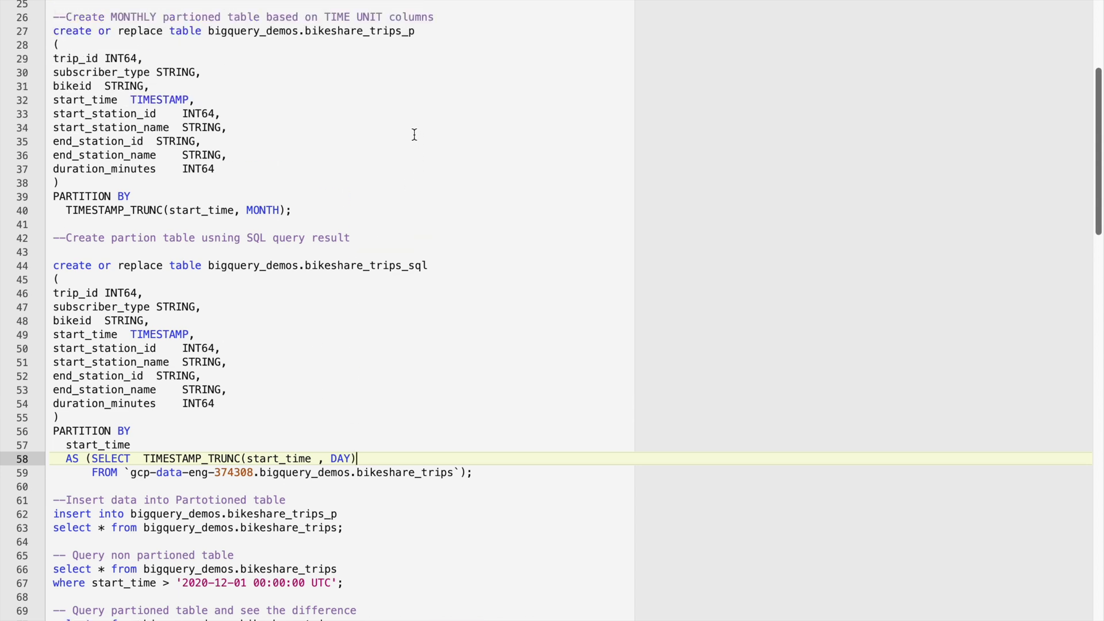
pyautogui.doubleClick(384, 32)
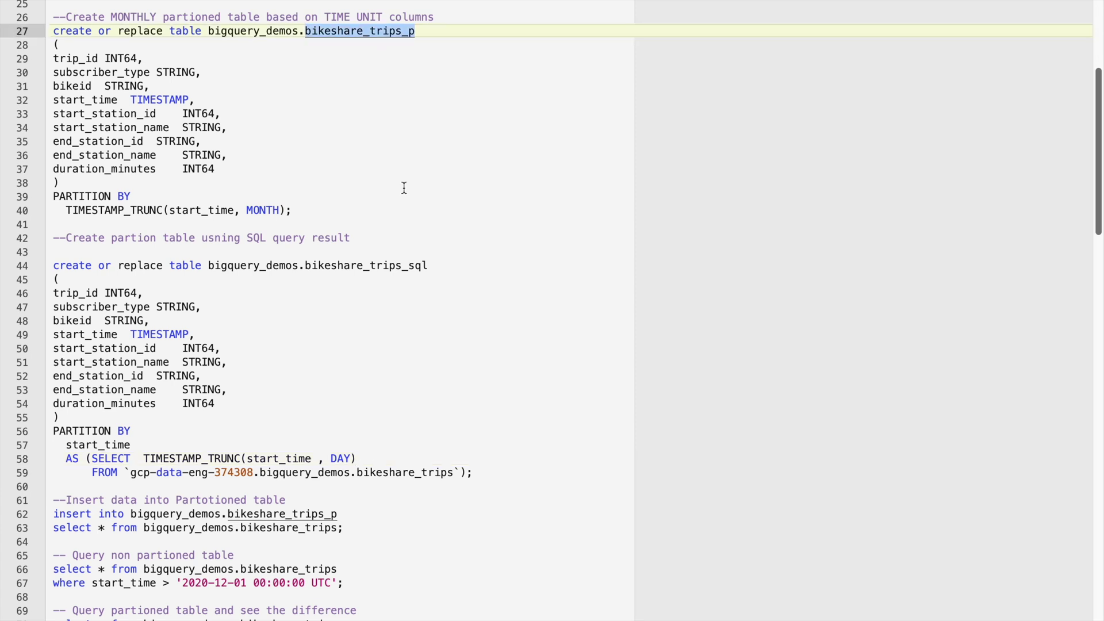
pyautogui.scroll(-2, 394, 188)
pyautogui.scroll(-1, 394, 188)
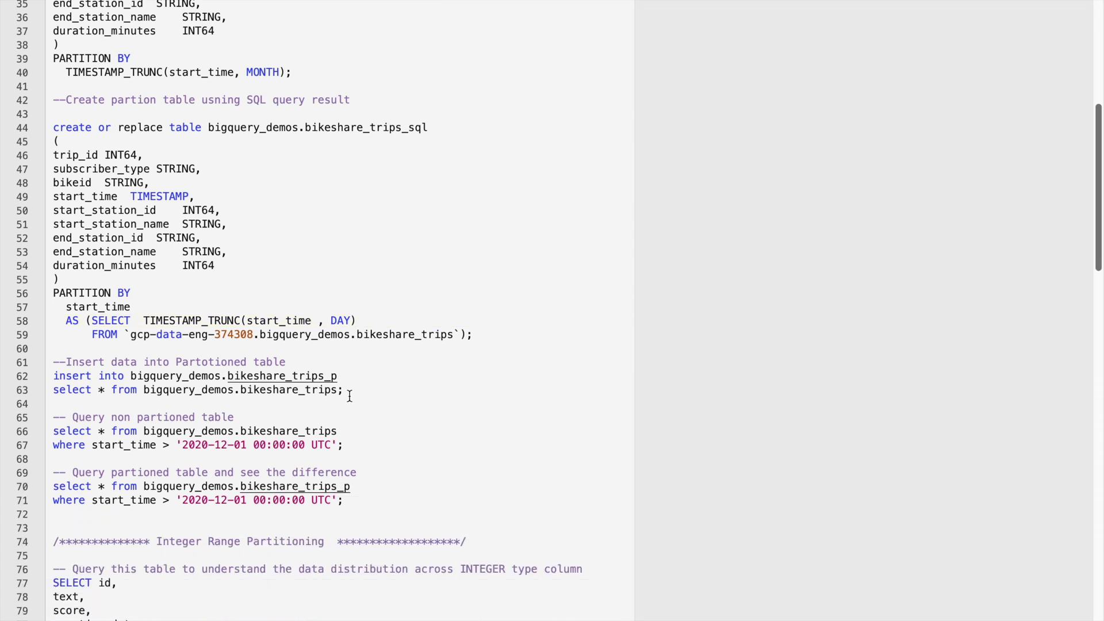
pyautogui.moveTo(349, 395); pyautogui.dragTo(52, 375)
pyautogui.press('super+Tab')
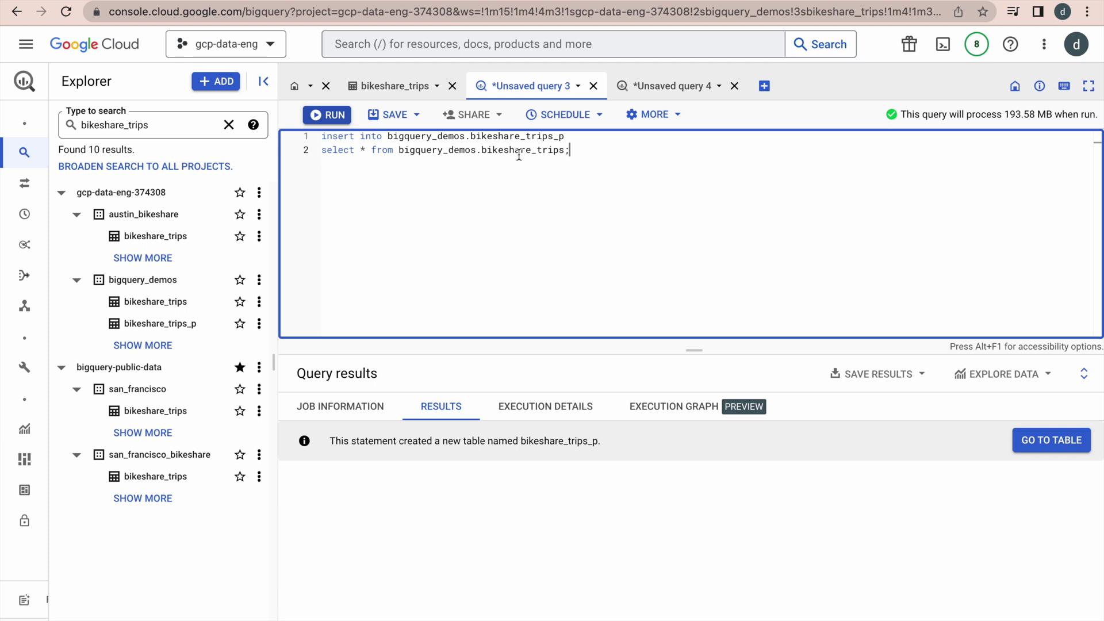
pyautogui.click(334, 117)
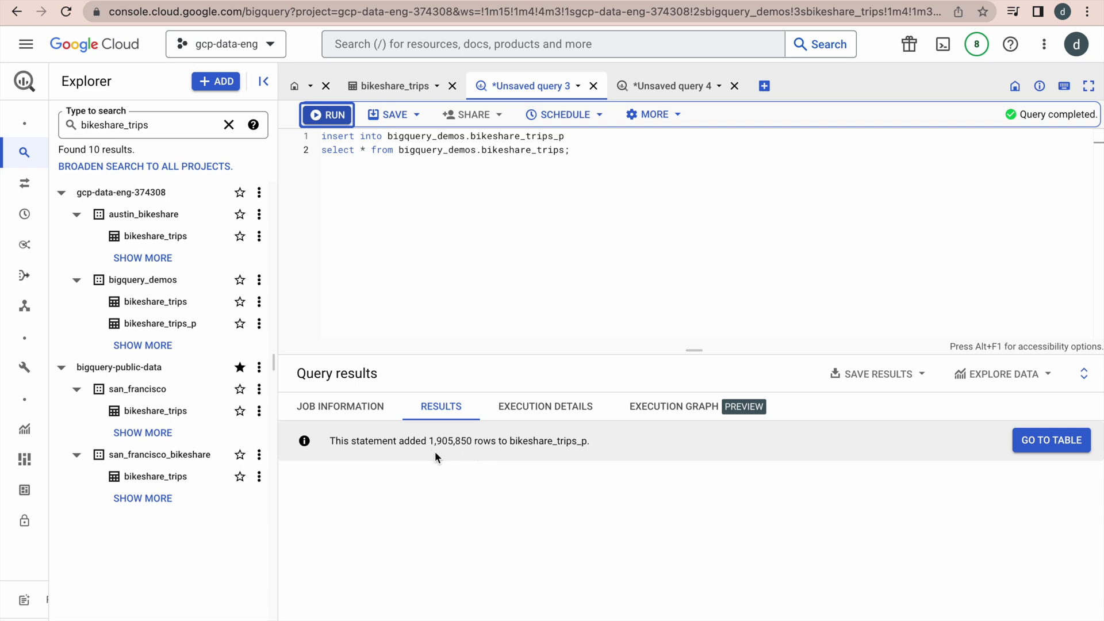
# - Check the number of rows in the table details of bigquery_demos.bikeshare_trips, and return to the insert query
pyautogui.click(394, 86)
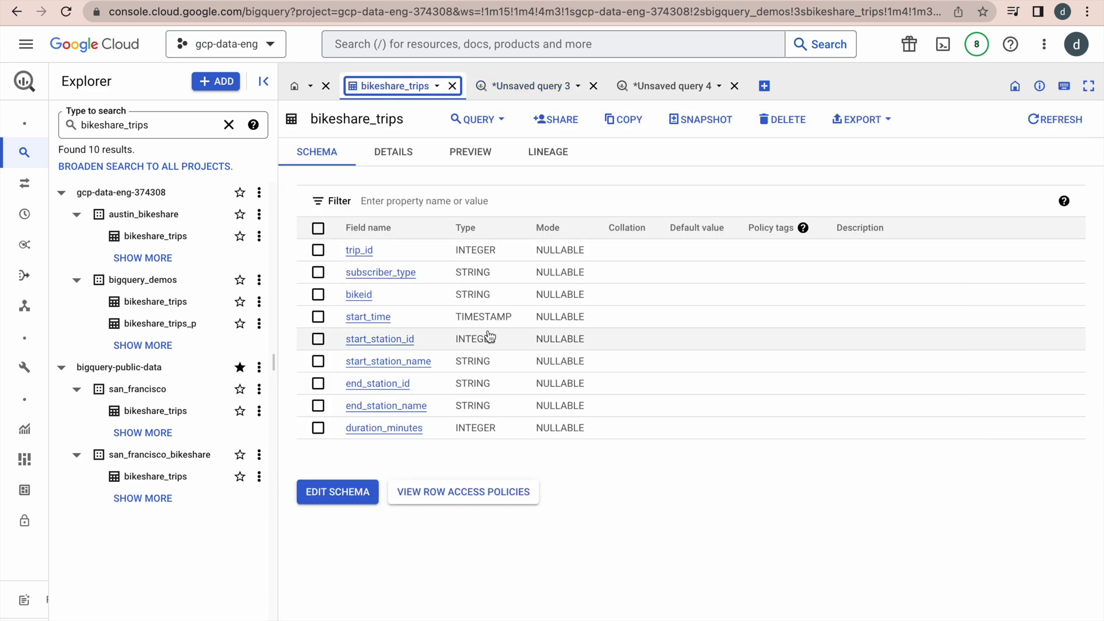
pyautogui.click(390, 153)
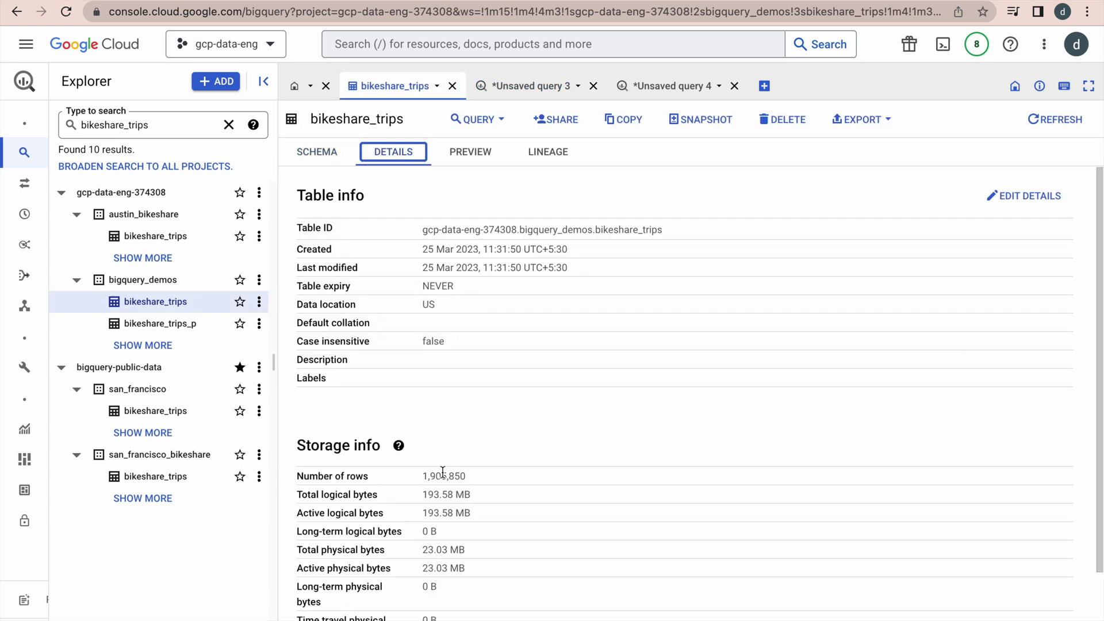
pyautogui.click(530, 89)
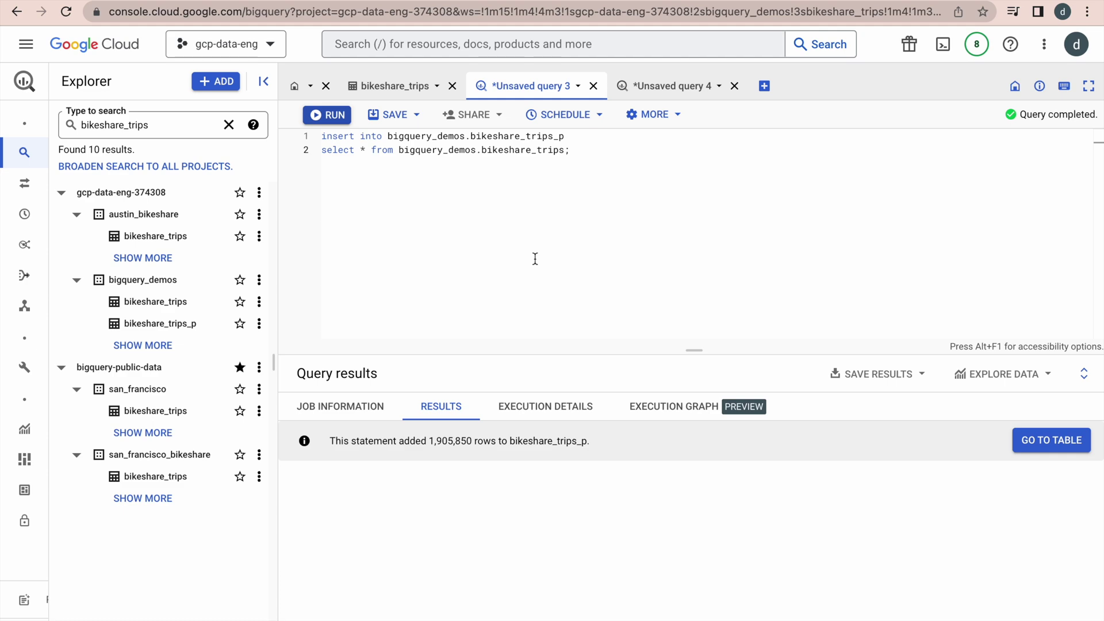
pyautogui.press('super+Tab')
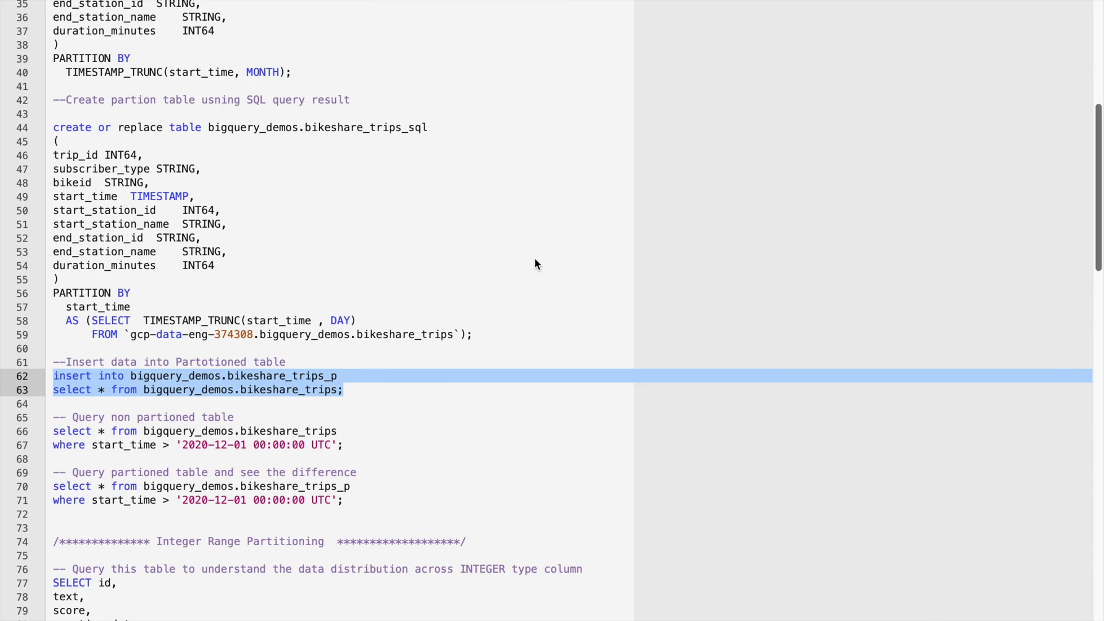
pyautogui.moveTo(352, 444); pyautogui.dragTo(56, 437)
pyautogui.press('super+c')
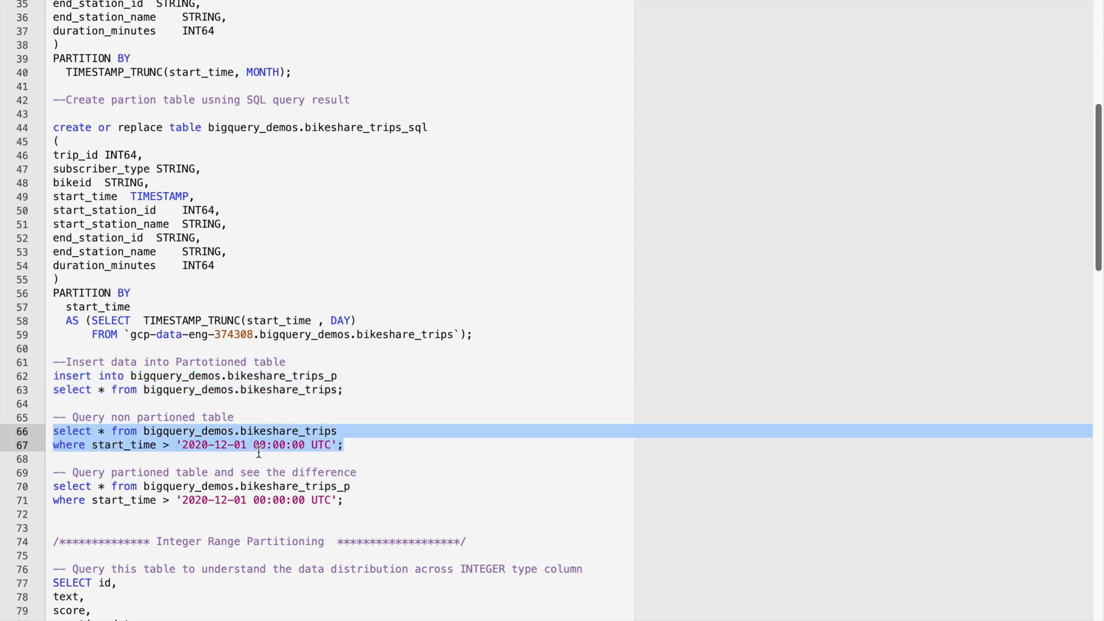
pyautogui.click(151, 458)
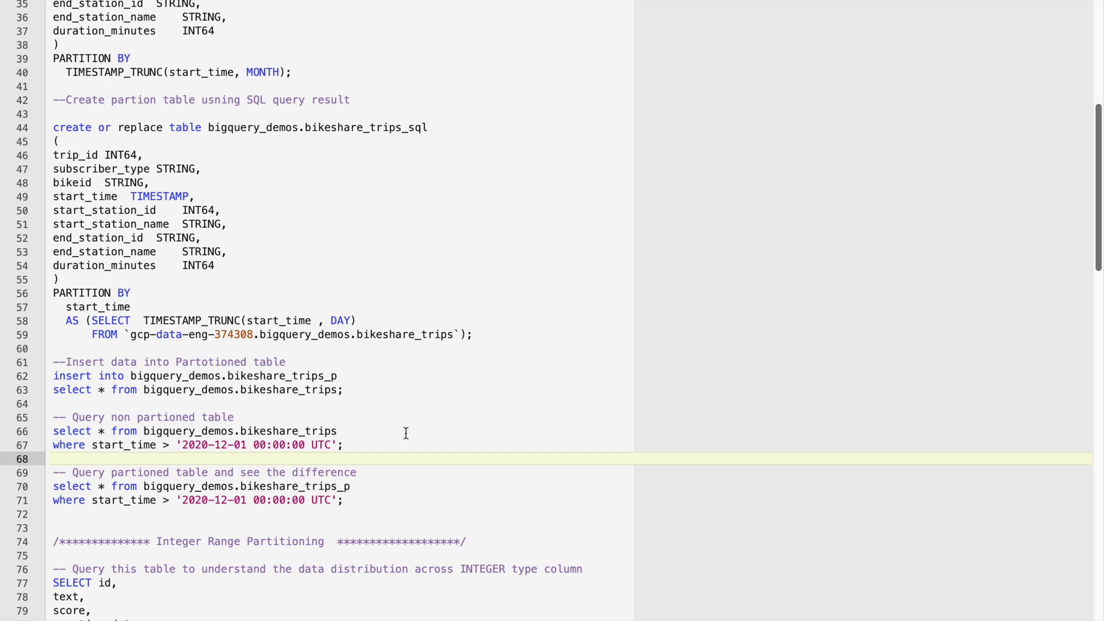
pyautogui.press('super+Tab')
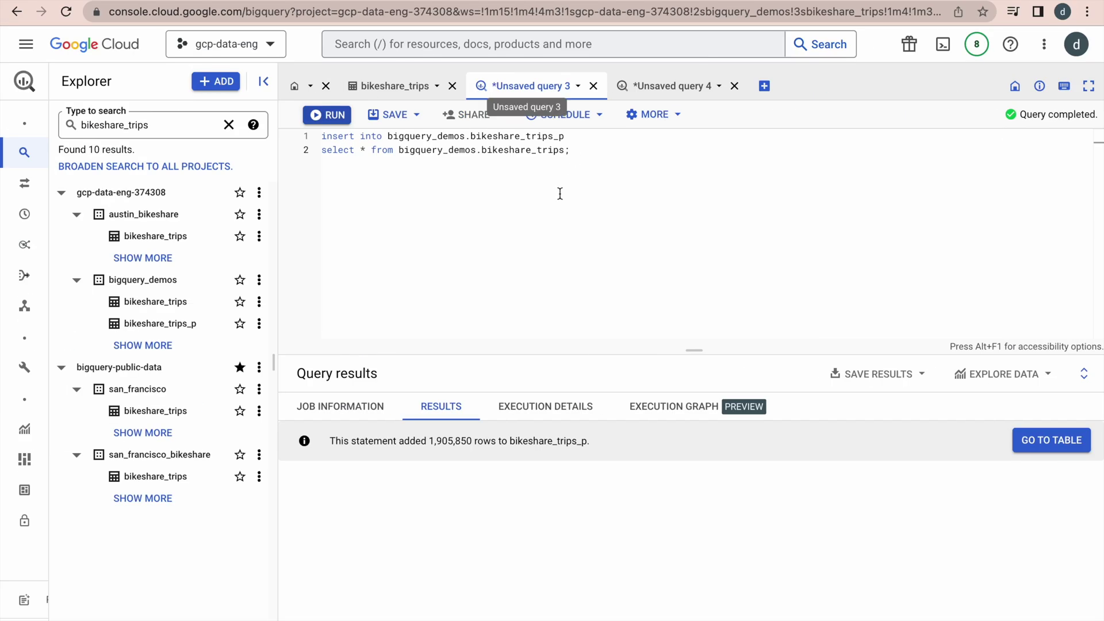
pyautogui.click(559, 192)
pyautogui.press('super+a')
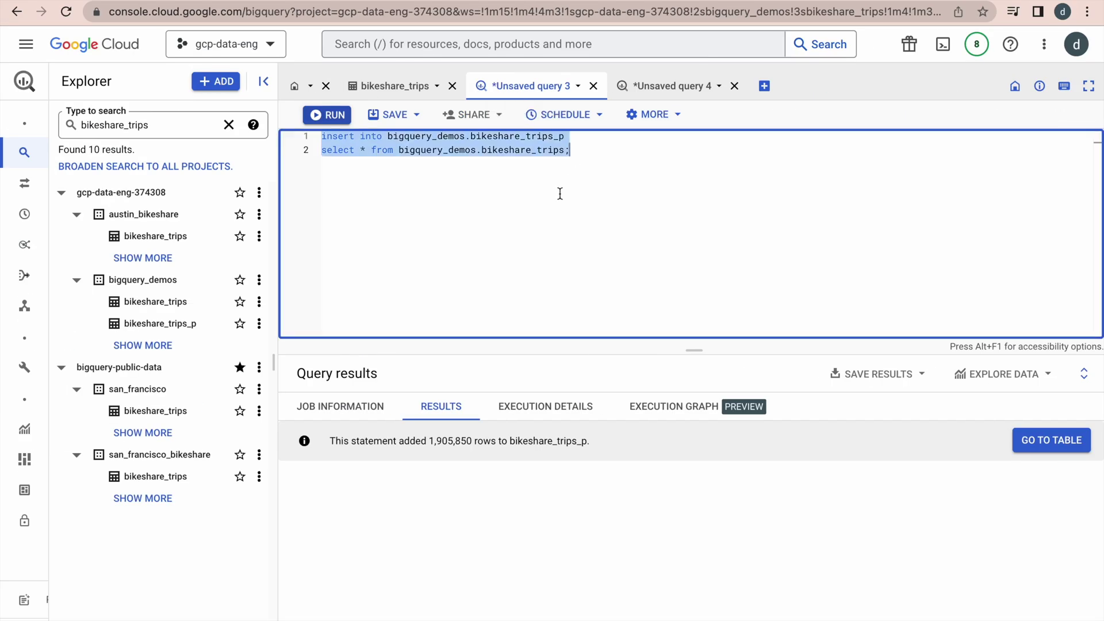
pyautogui.press('super+v')
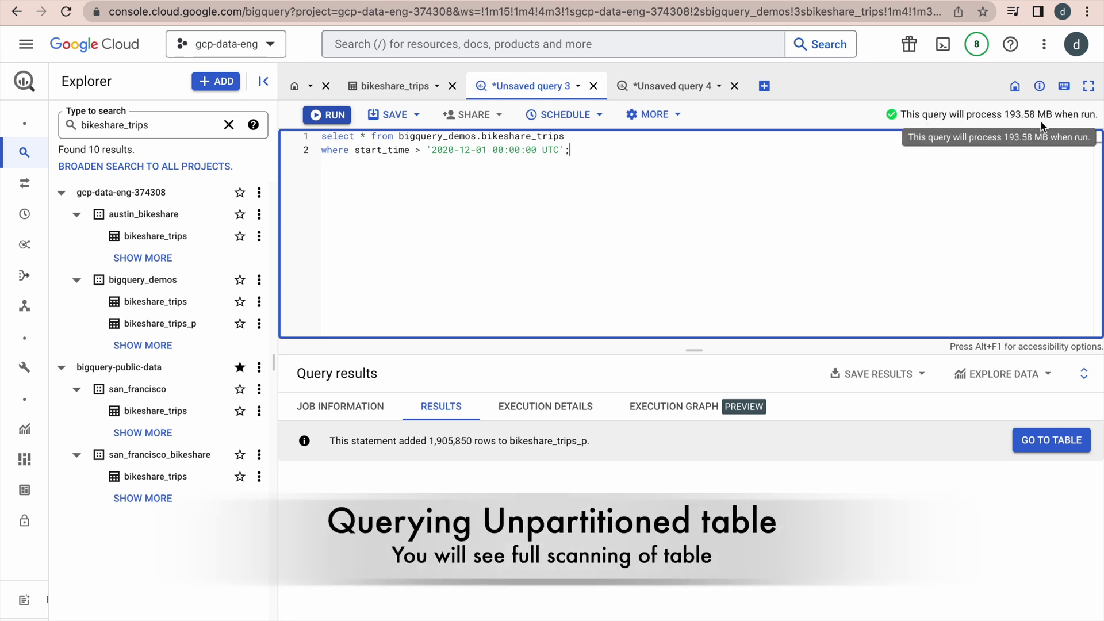
pyautogui.hotkey('ctrl', 'Return')
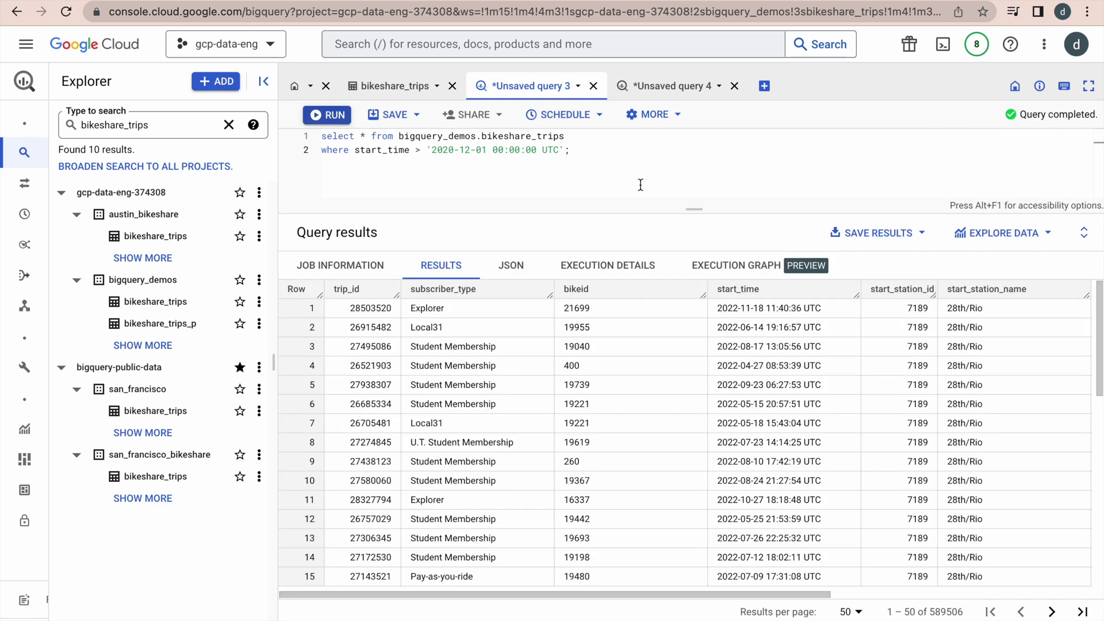
pyautogui.click(331, 269)
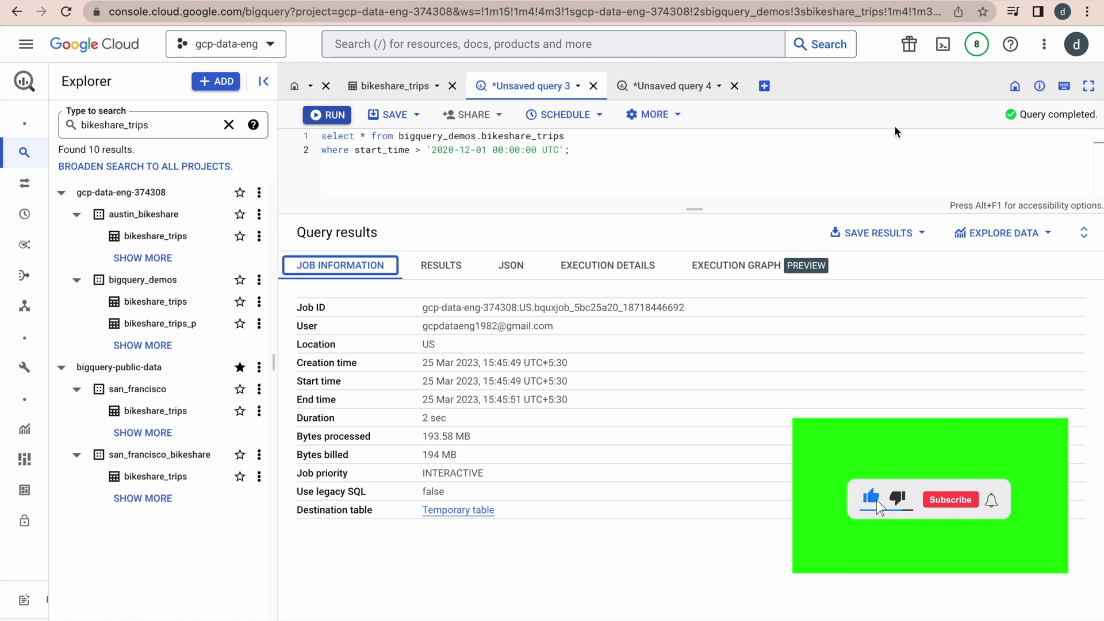
pyautogui.click(661, 157)
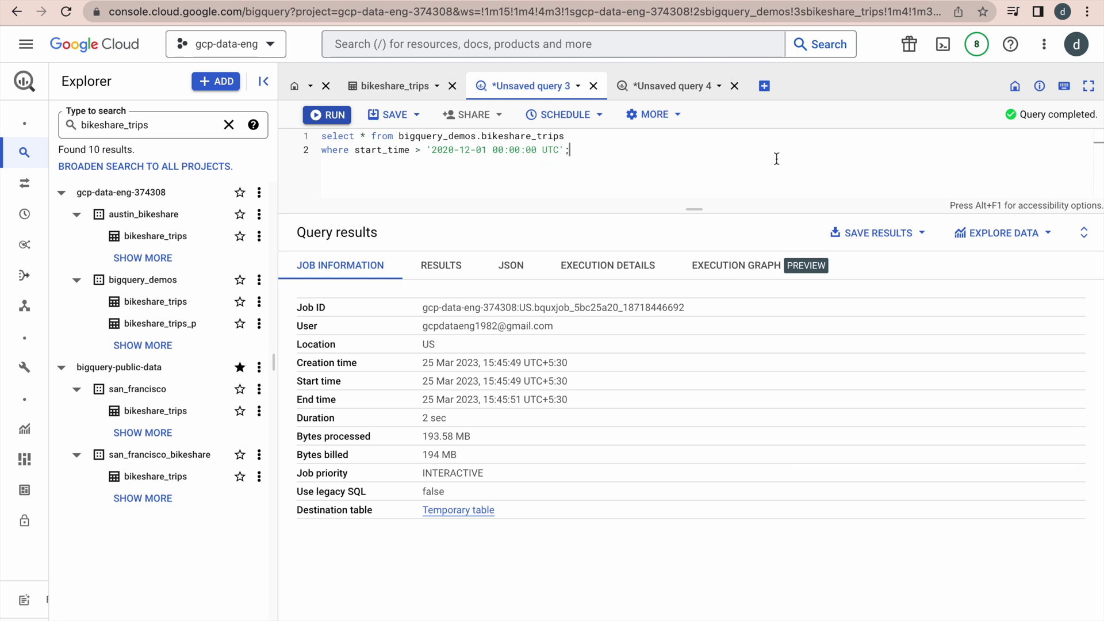
pyautogui.click(662, 179)
pyautogui.hotkey('ctrl', 'a')
pyautogui.hotkey('ctrl', 'c')
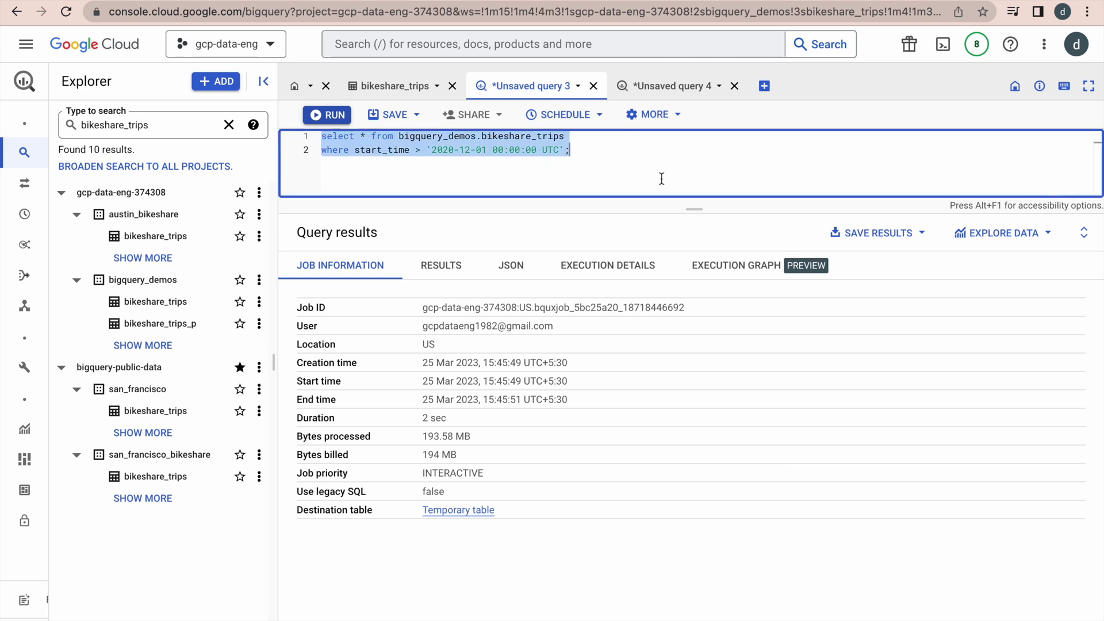
pyautogui.press('BackSpace')
pyautogui.hotkey('ctrl', 'v')
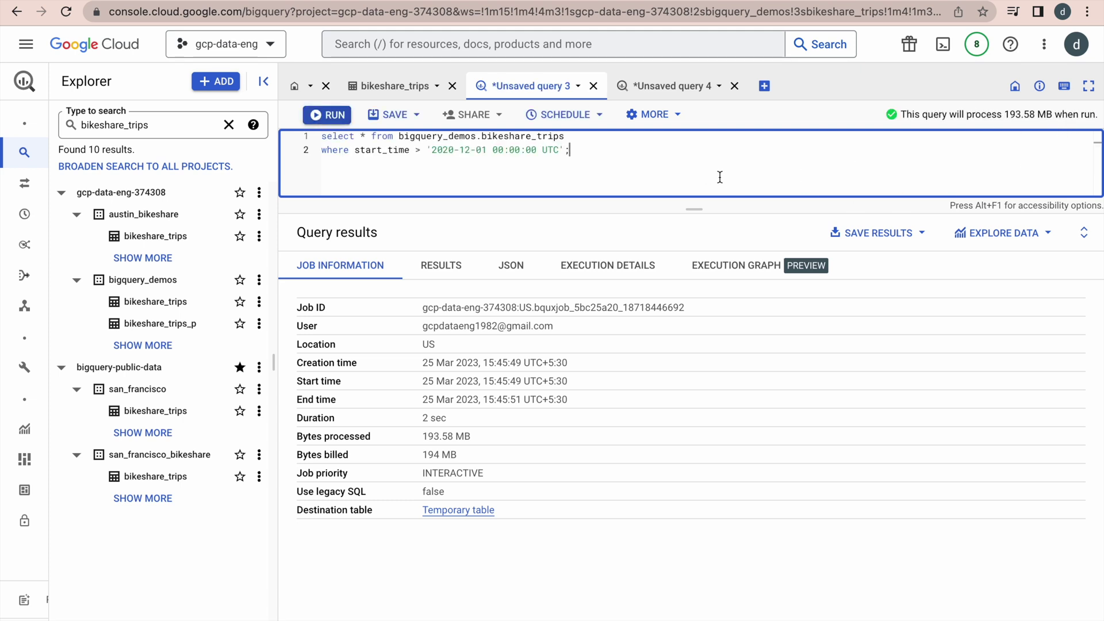
pyautogui.press('super+Tab')
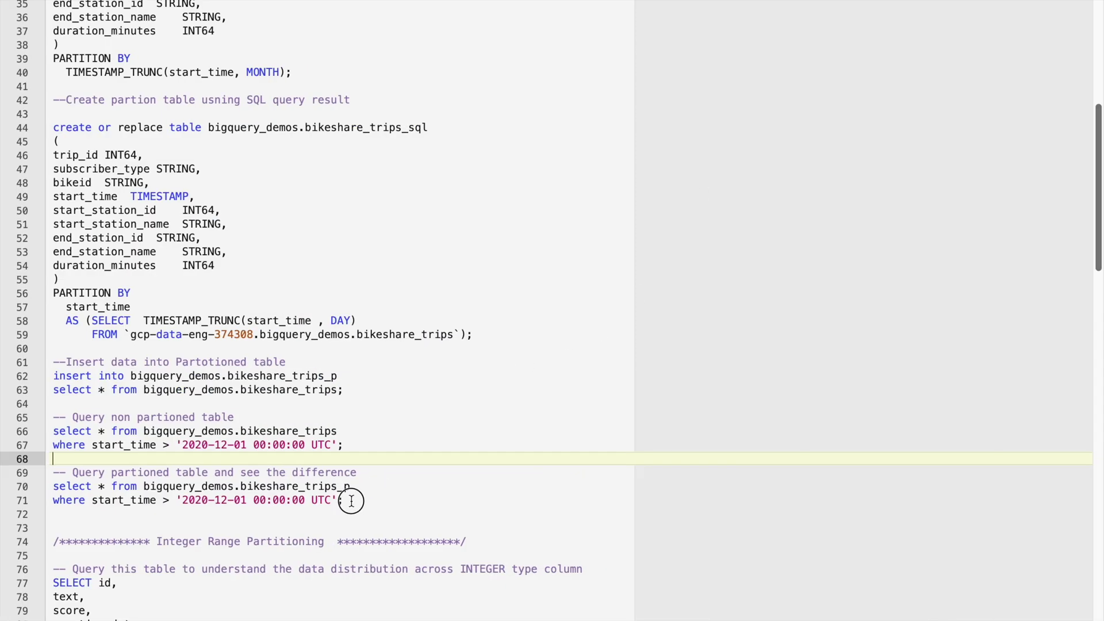
pyautogui.moveTo(351, 500); pyautogui.dragTo(53, 486)
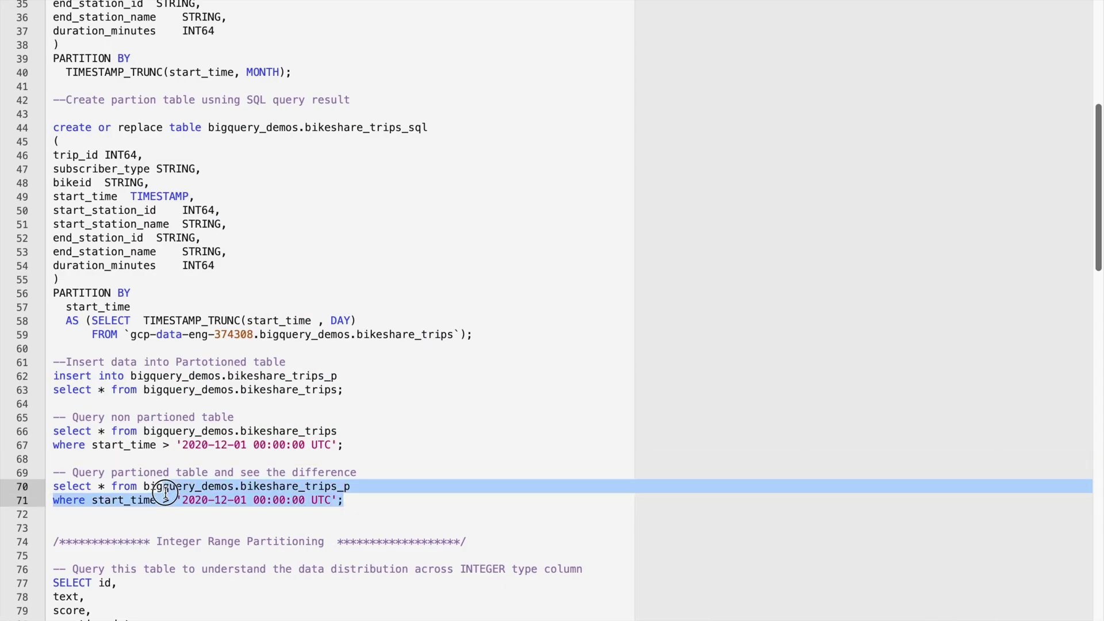
pyautogui.press('super+c')
pyautogui.press('super+Tab')
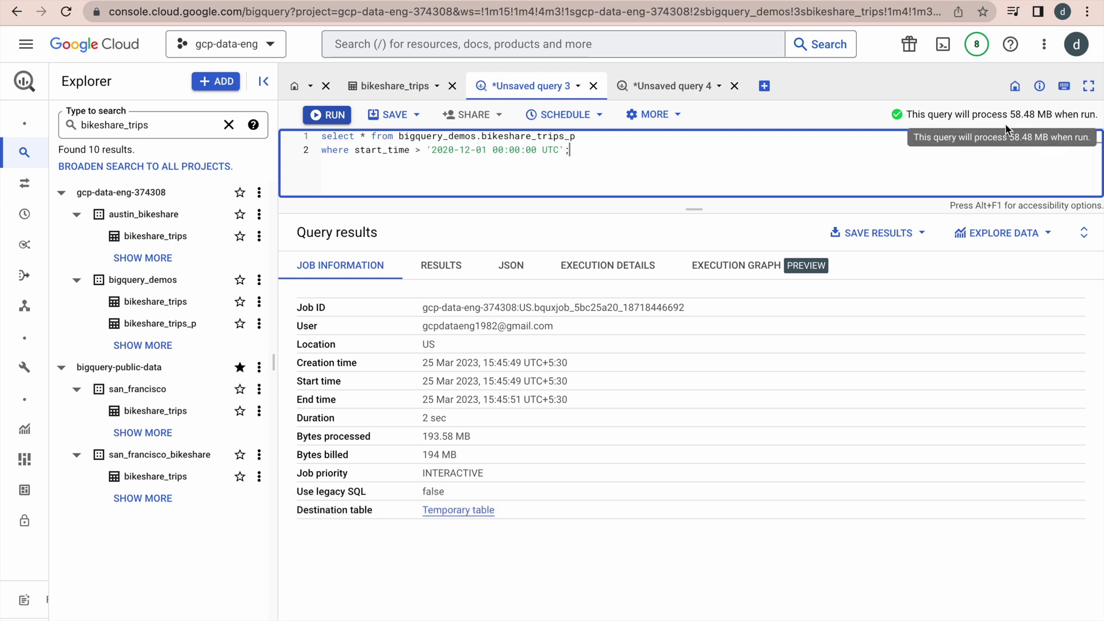
pyautogui.click(971, 162)
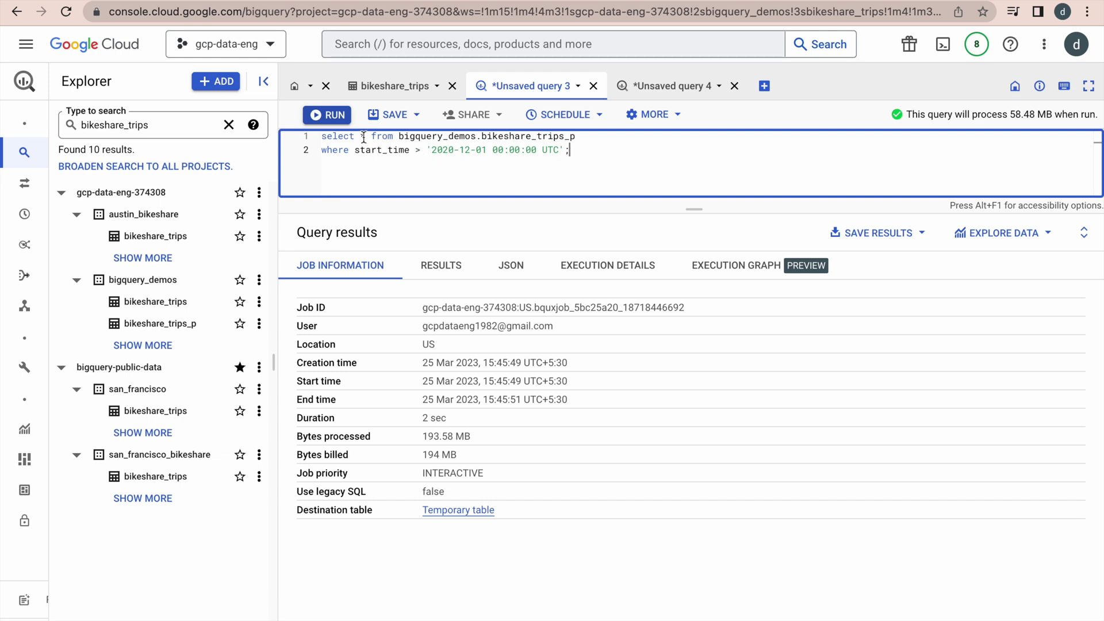
pyautogui.click(331, 117)
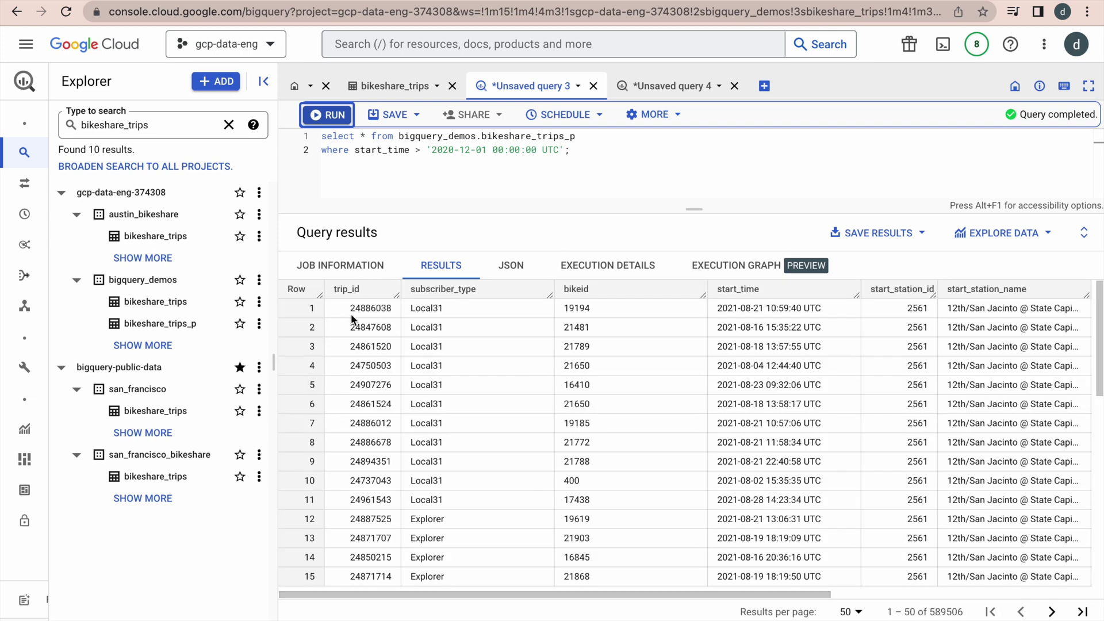
pyautogui.click(328, 264)
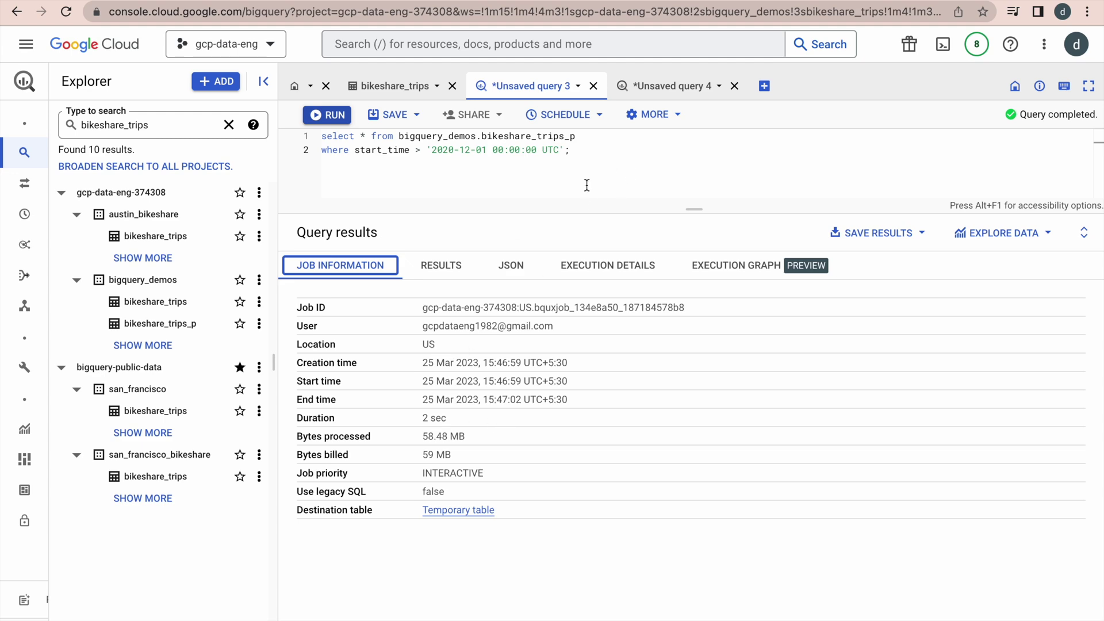
# - Replace the BigQuery query with the script's SELECT of id, text, score and creation_date from bigquery-public-data.stackoverflow.comments
pyautogui.press('super+Tab')
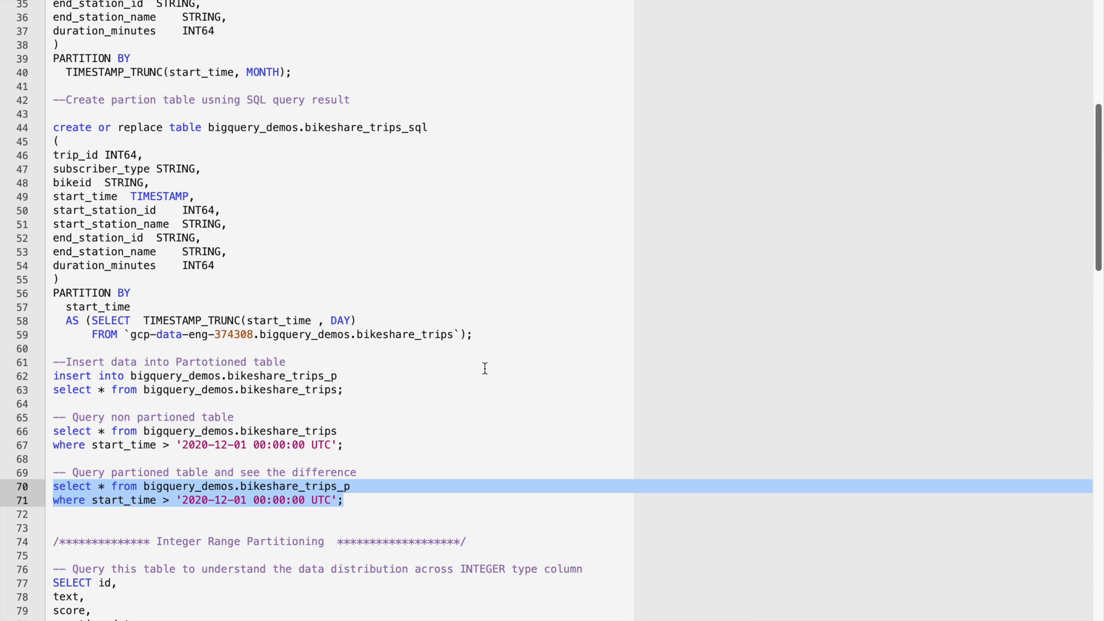
pyautogui.scroll(-10, 484, 368)
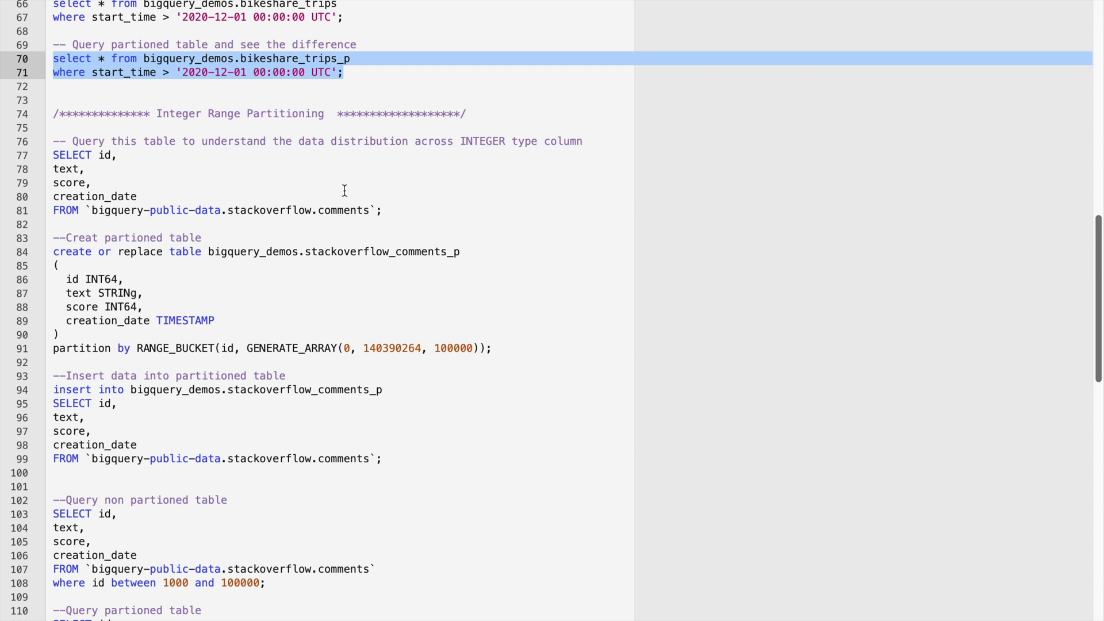
pyautogui.moveTo(381, 210); pyautogui.dragTo(53, 154)
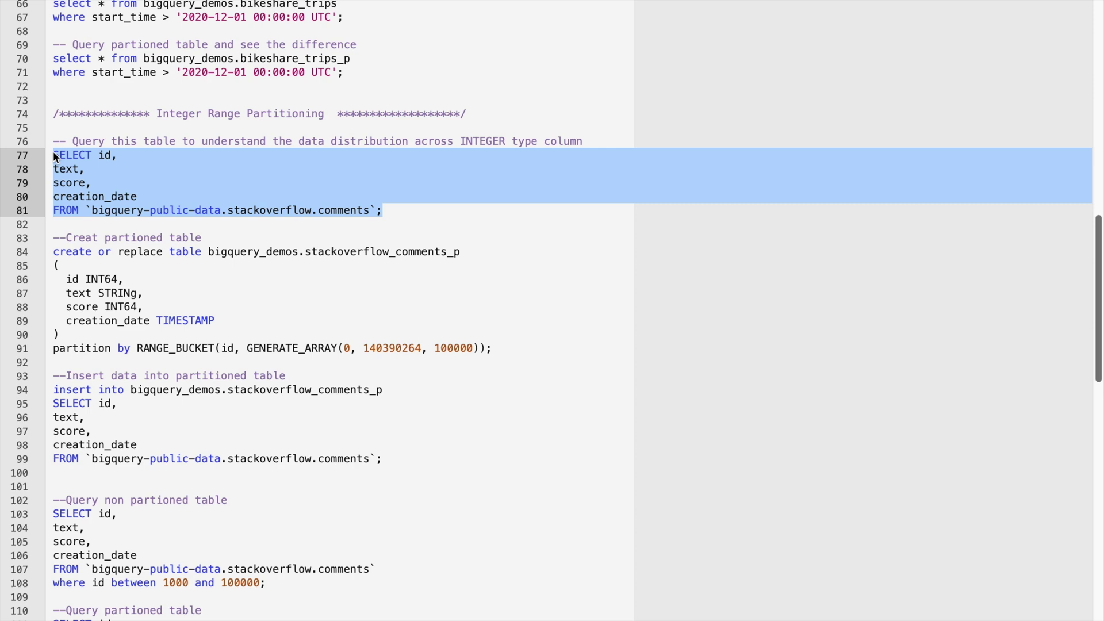
pyautogui.hotkey('ctrl', 'Left')
pyautogui.click(495, 170)
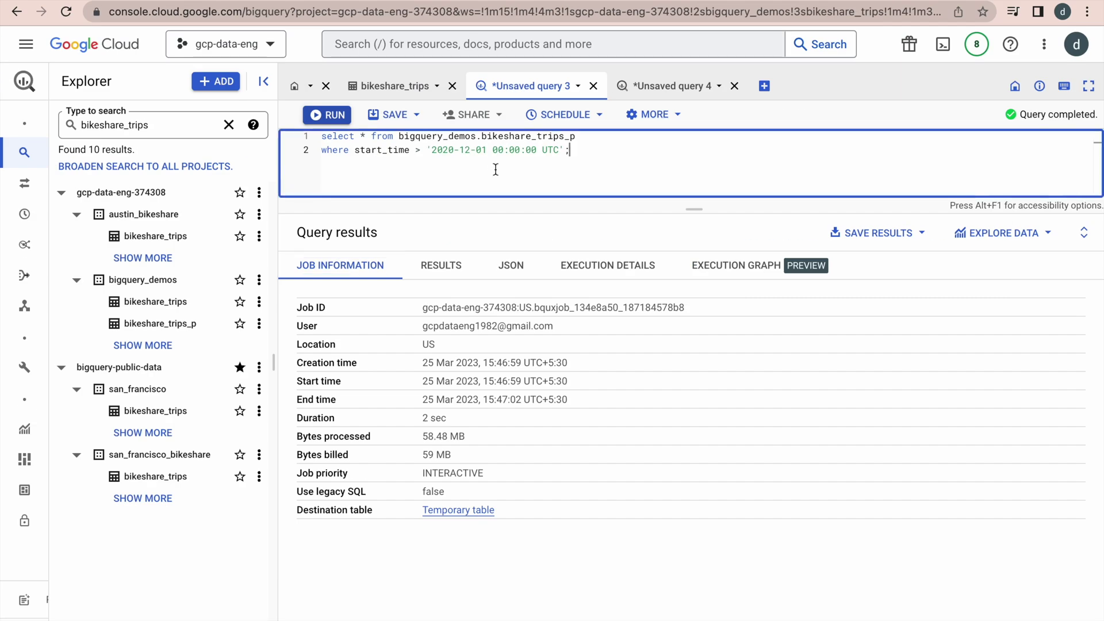
pyautogui.hotkey('ctrl', 'a')
pyautogui.hotkey('ctrl', 'v')
# - Collapse the Explorer pane, run the stackoverflow.comments query and look over the id values in the results
pyautogui.click(263, 81)
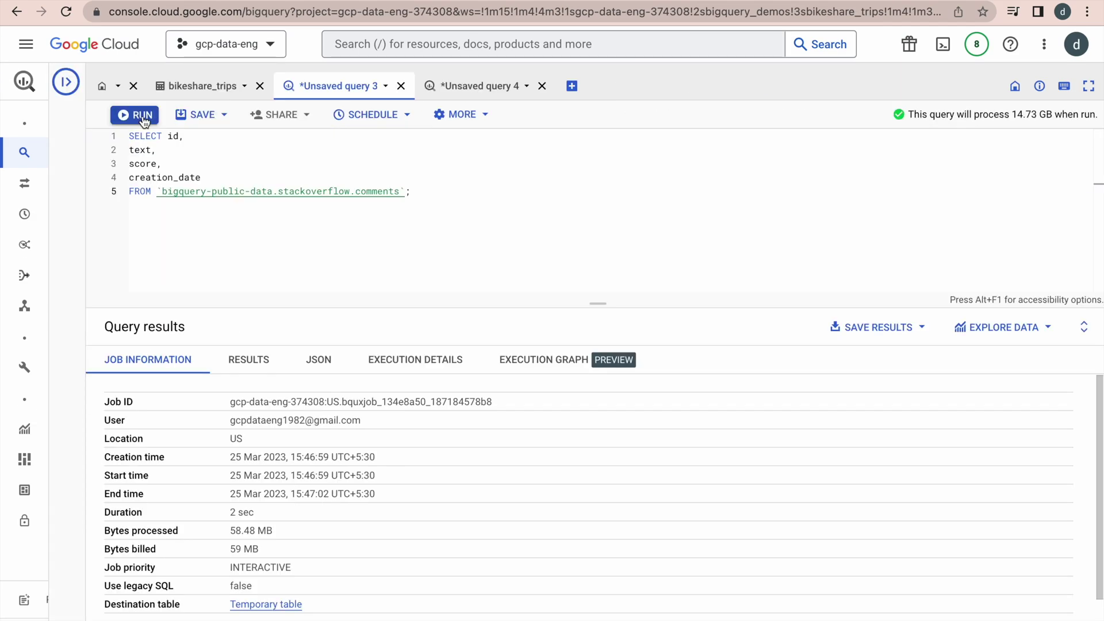
pyautogui.click(143, 116)
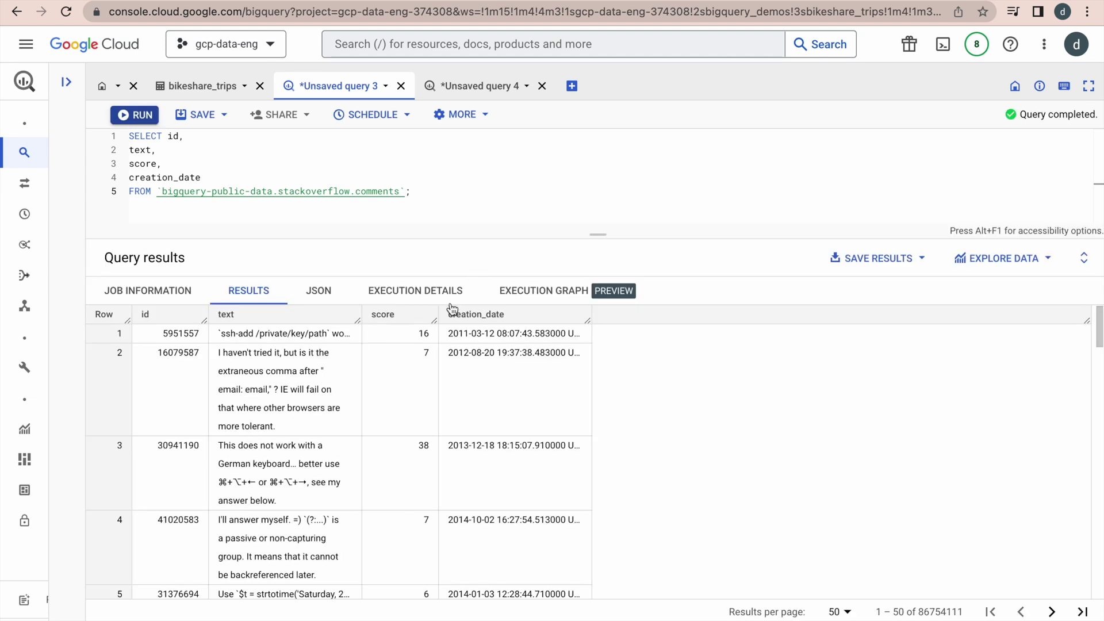
pyautogui.scroll(-2, 278, 452)
pyautogui.scroll(2, 281, 457)
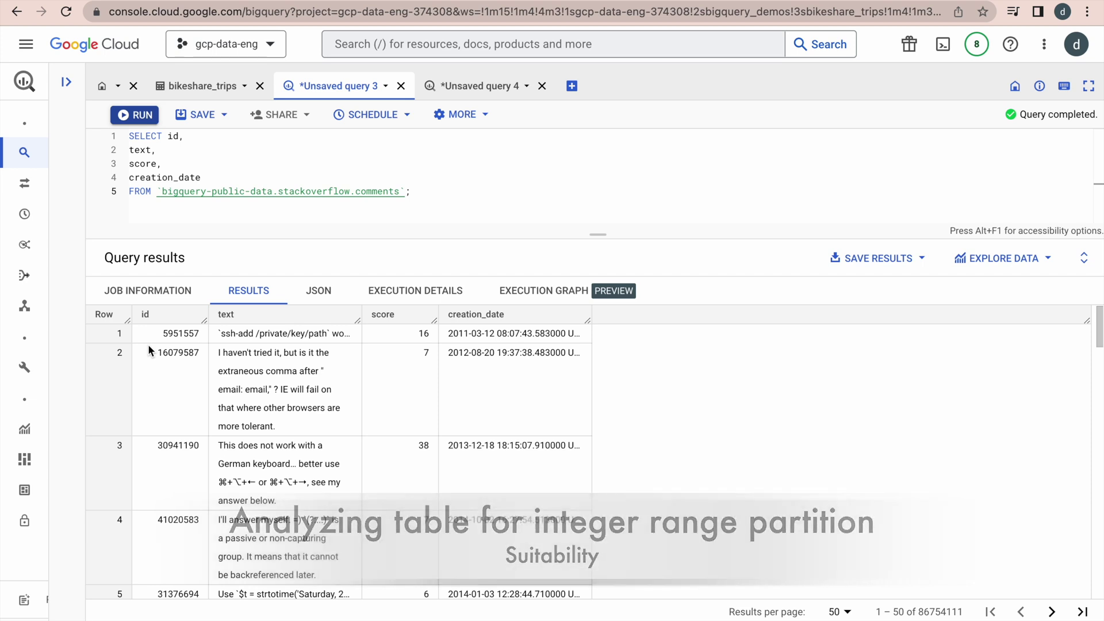
pyautogui.scroll(-1, 148, 350)
pyautogui.scroll(1, 149, 349)
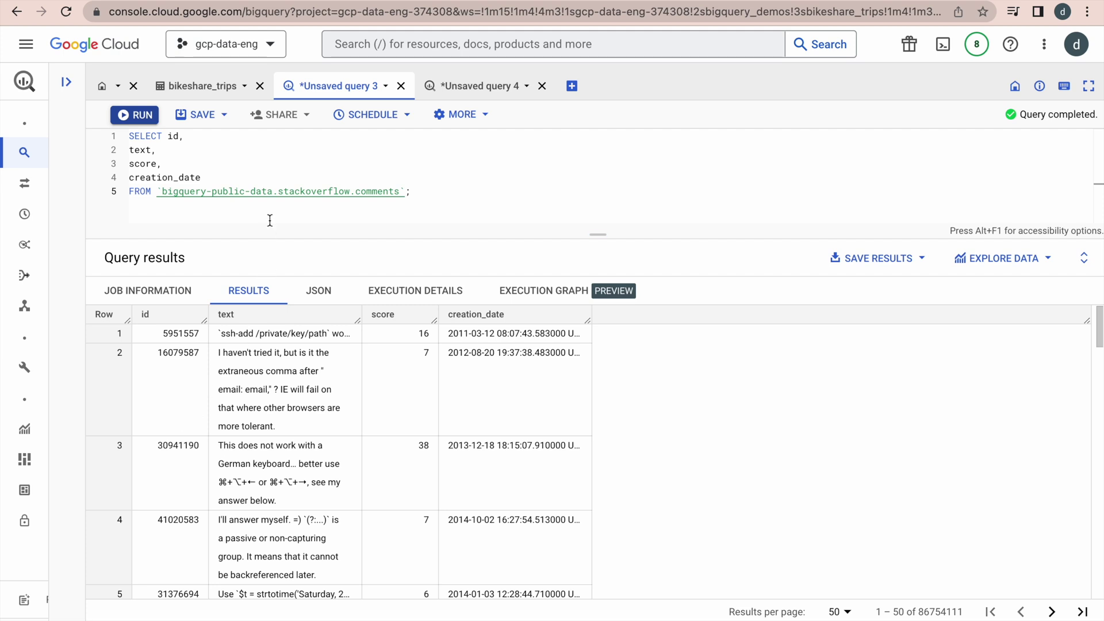
# - Run the script's DDL in BigQuery to create stackoverflow_comments_p partitioned by RANGE_BUCKET(id, GENERATE_ARRAY(0, 140390264, 100000))
pyautogui.press('super+Tab')
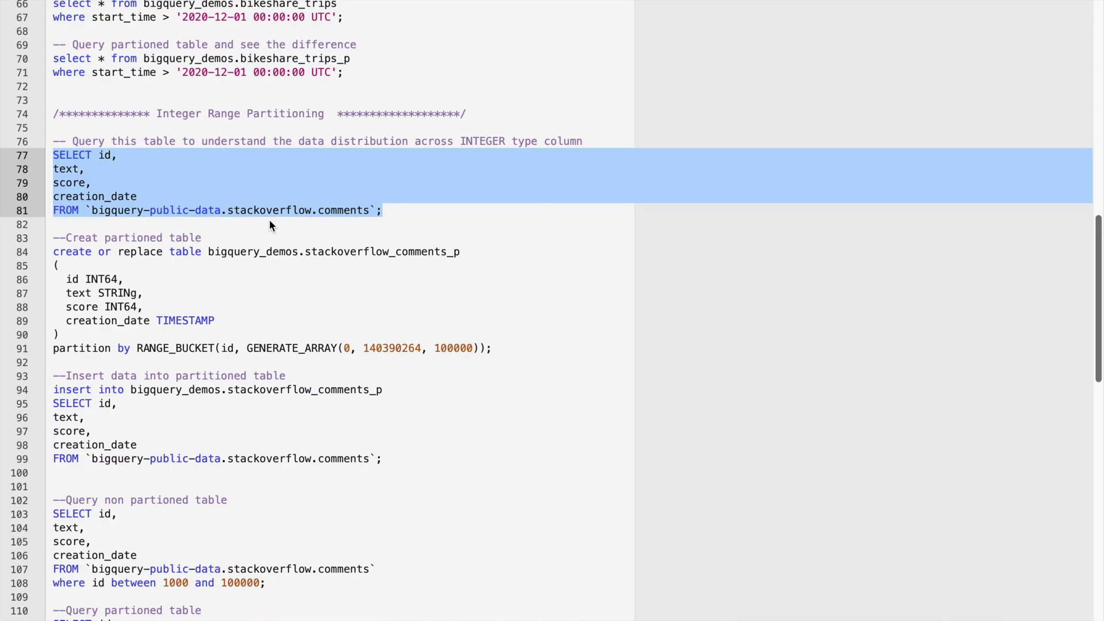
pyautogui.scroll(-3, 301, 299)
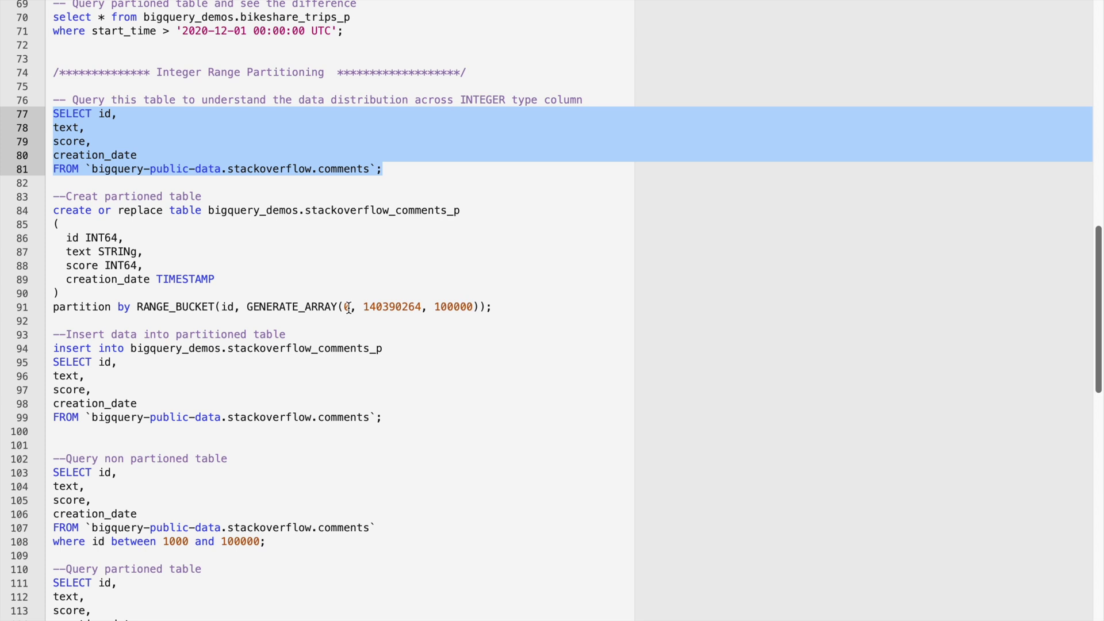
pyautogui.doubleClick(385, 305)
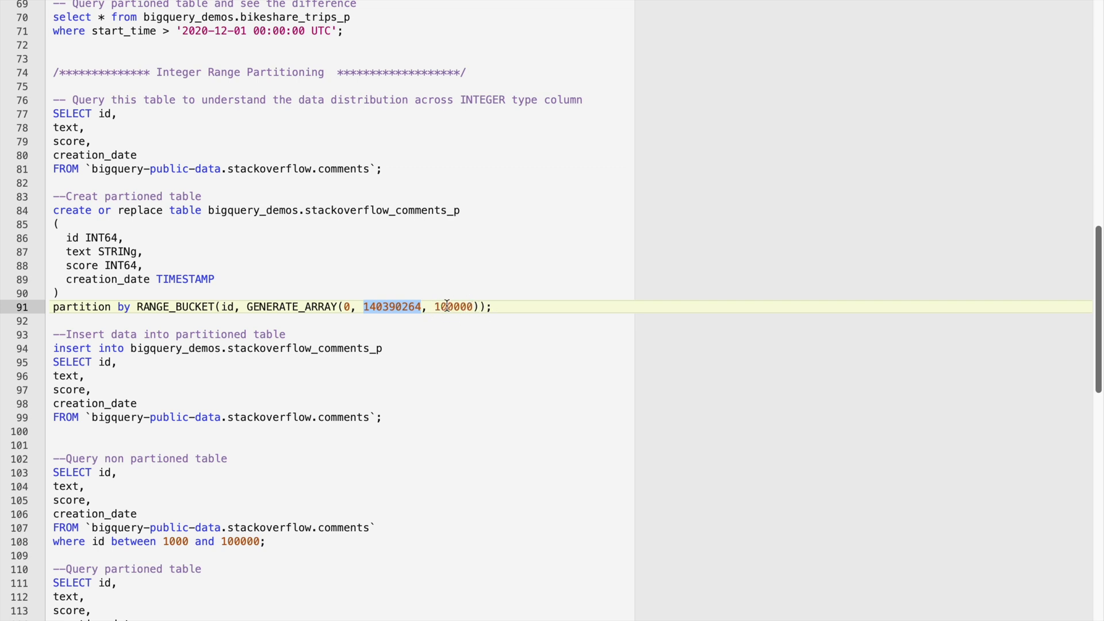
pyautogui.moveTo(493, 306); pyautogui.dragTo(52, 208)
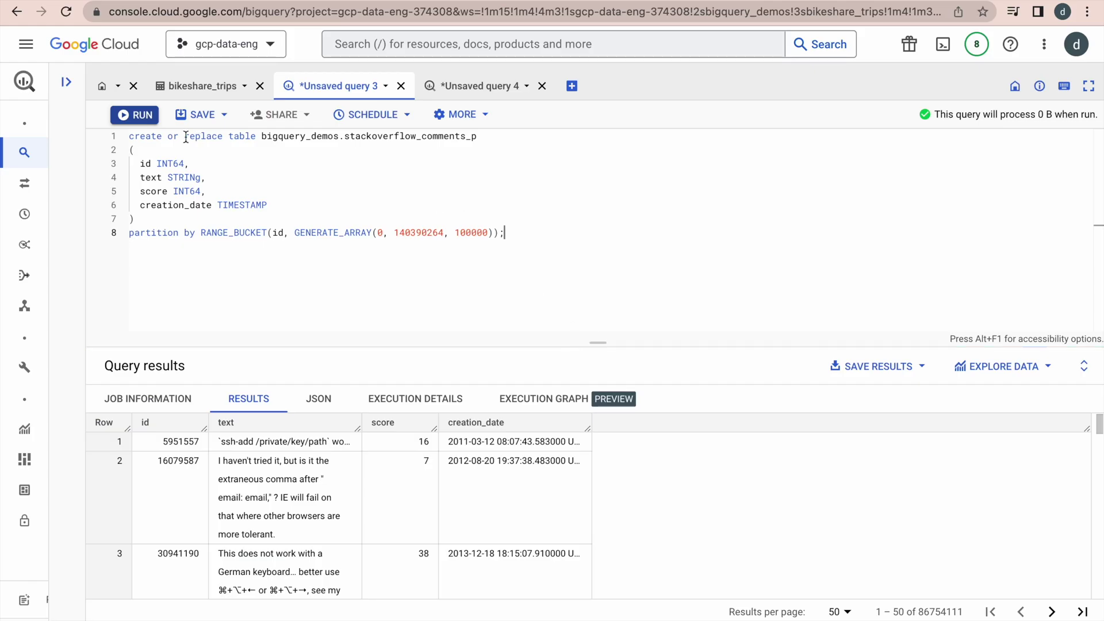
pyautogui.click(137, 115)
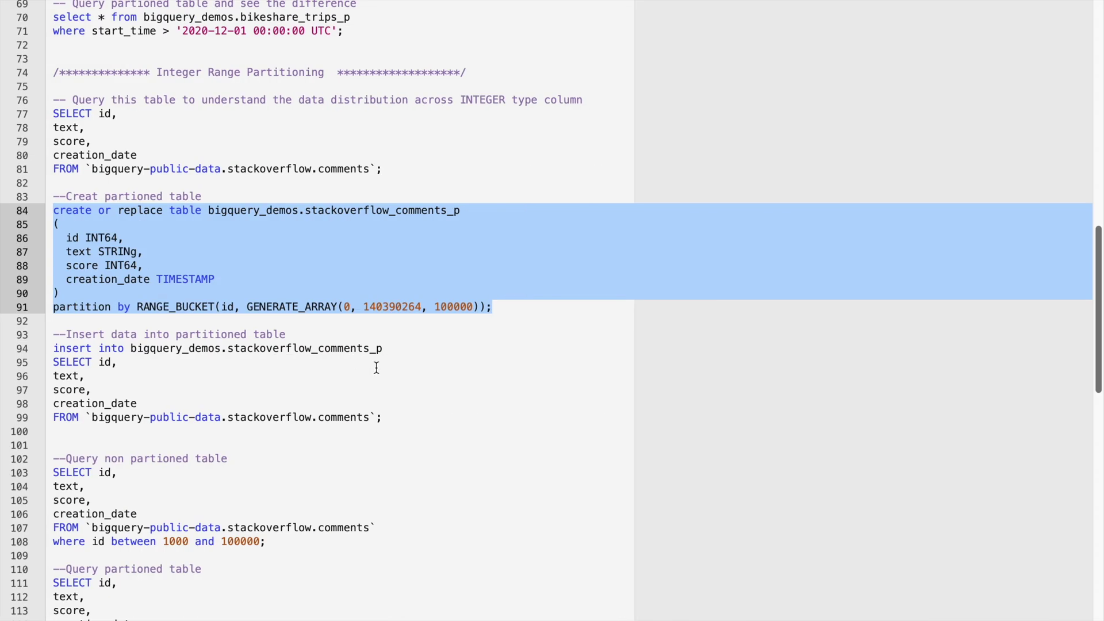
# - Run the script's INSERT in BigQuery to load id, text, score and creation_date from bigquery-public-data.stackoverflow.comments into stackoverflow_comments_p
pyautogui.scroll(-2, 376, 367)
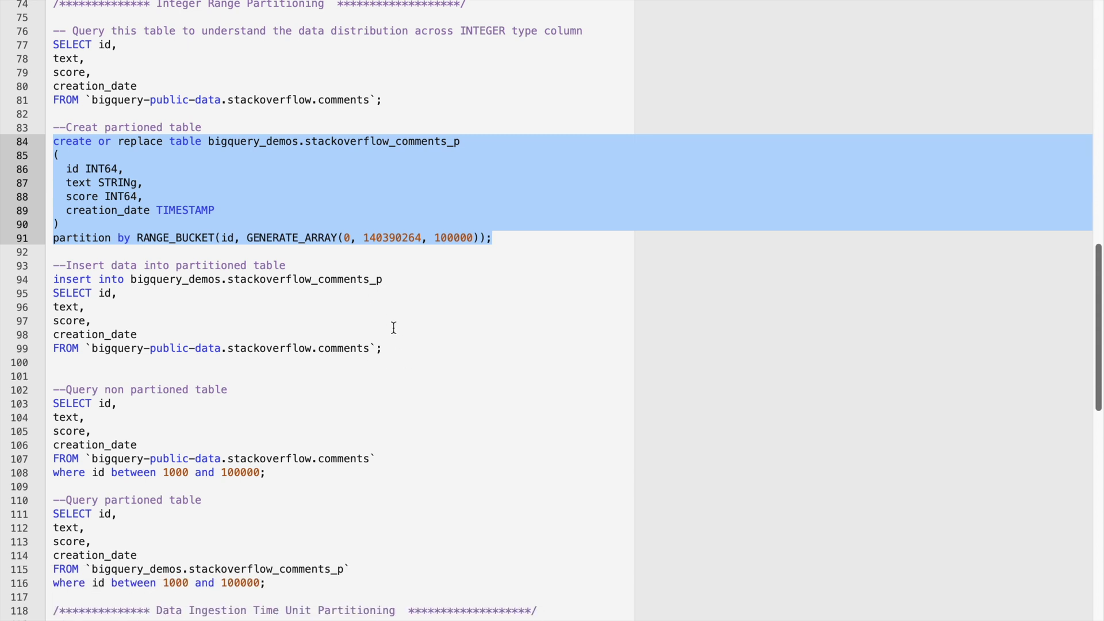
pyautogui.moveTo(384, 347); pyautogui.dragTo(56, 283)
pyautogui.press('super+c')
pyautogui.press('super+Tab')
pyautogui.press('super+a')
pyautogui.press('super+v')
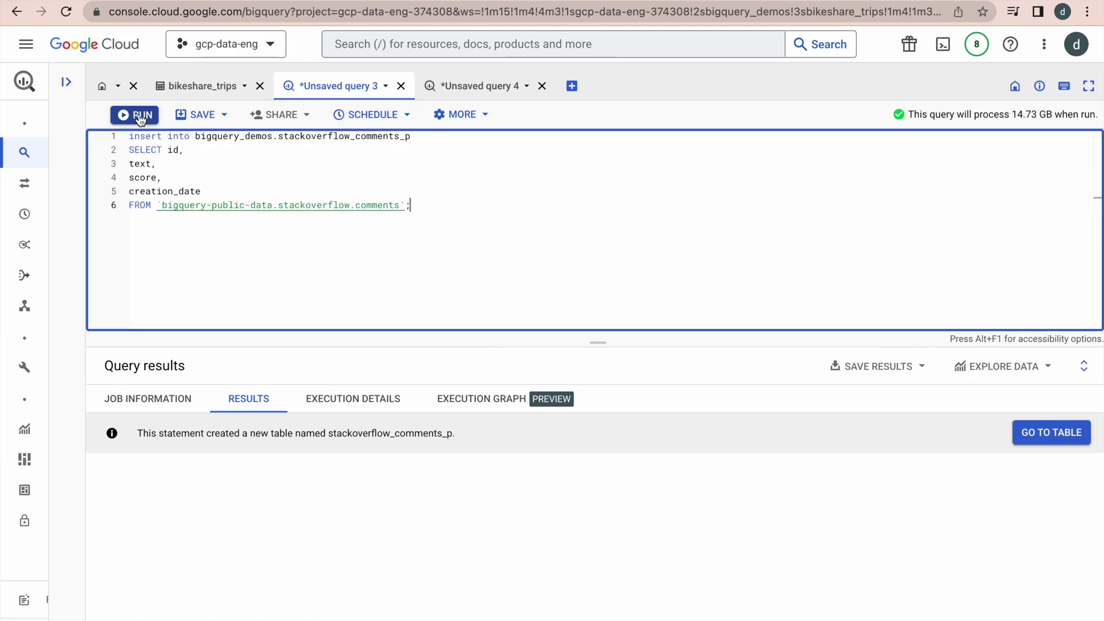
pyautogui.click(140, 116)
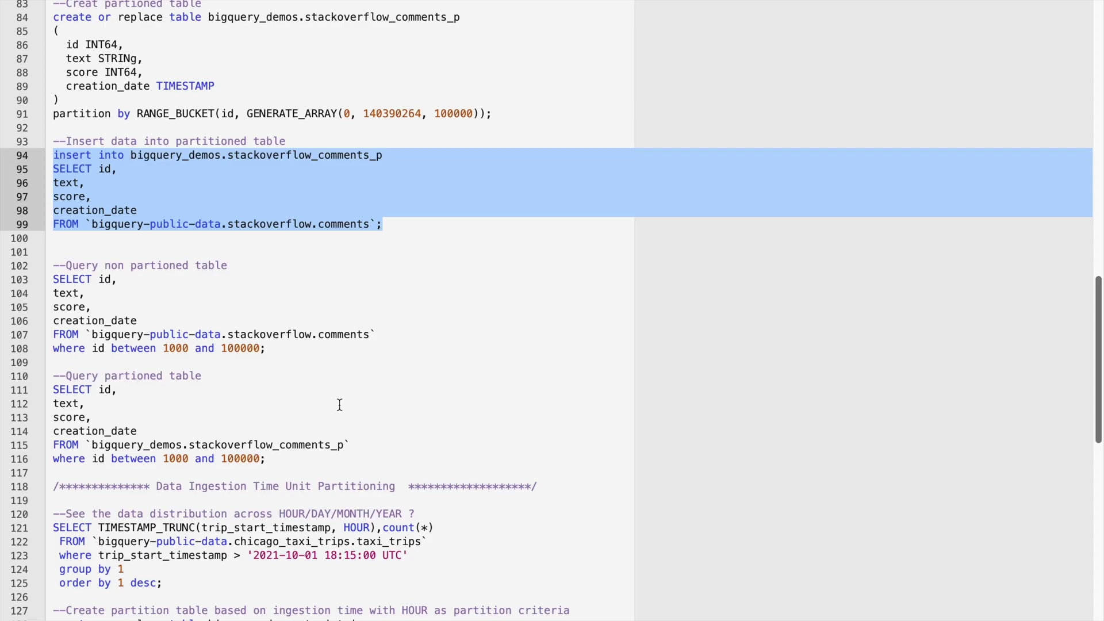
# - Run the script's query on the non-partitioned stackoverflow.comments with id between 1000 and 100000 in BigQuery and view its job information
pyautogui.moveTo(266, 347); pyautogui.dragTo(52, 282)
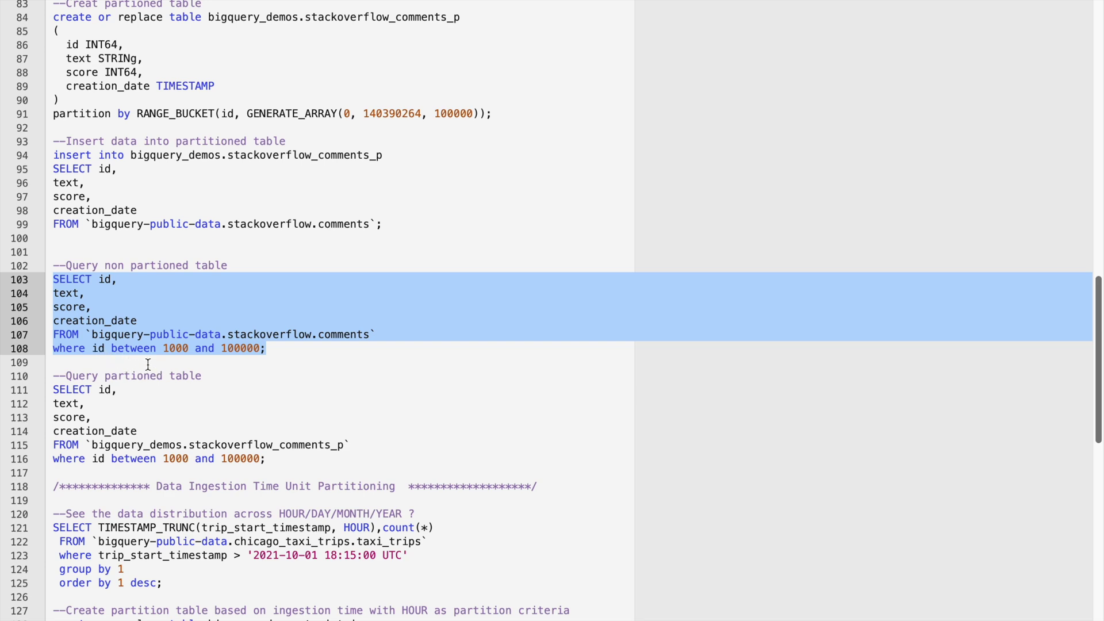
pyautogui.hotkey('ctrl', 'Left')
pyautogui.click(413, 253)
pyautogui.press('super+a')
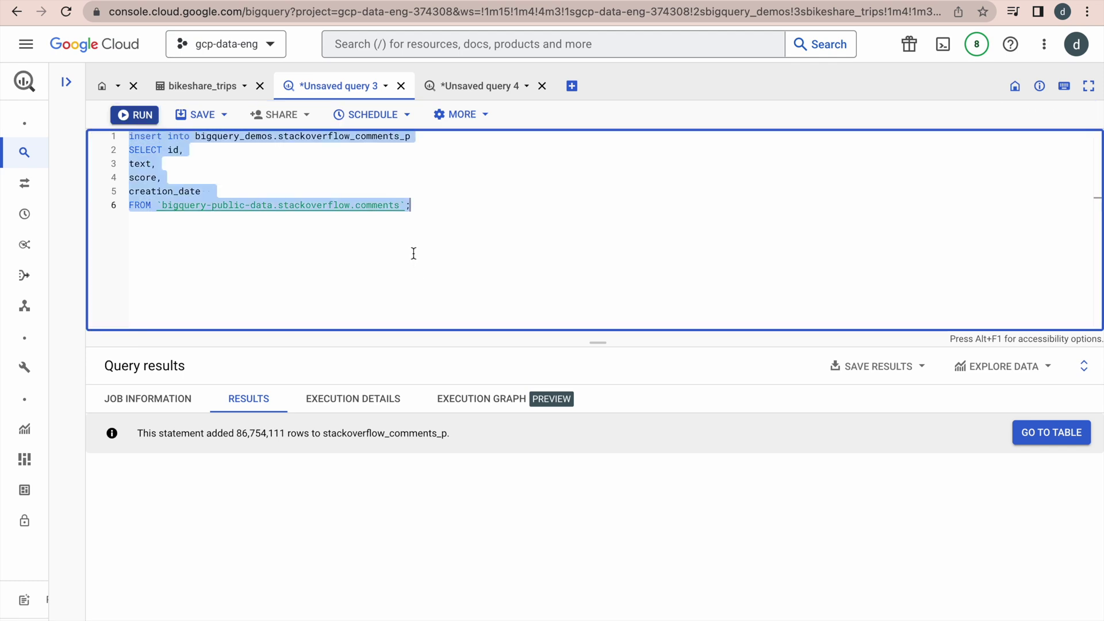
pyautogui.press('super+v')
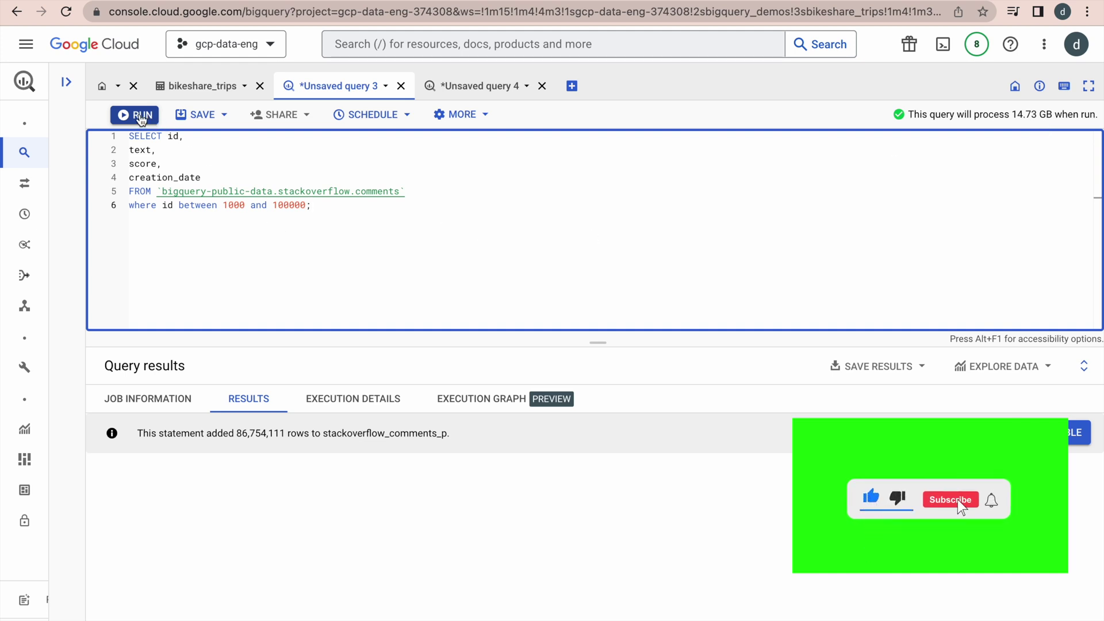
pyautogui.click(141, 118)
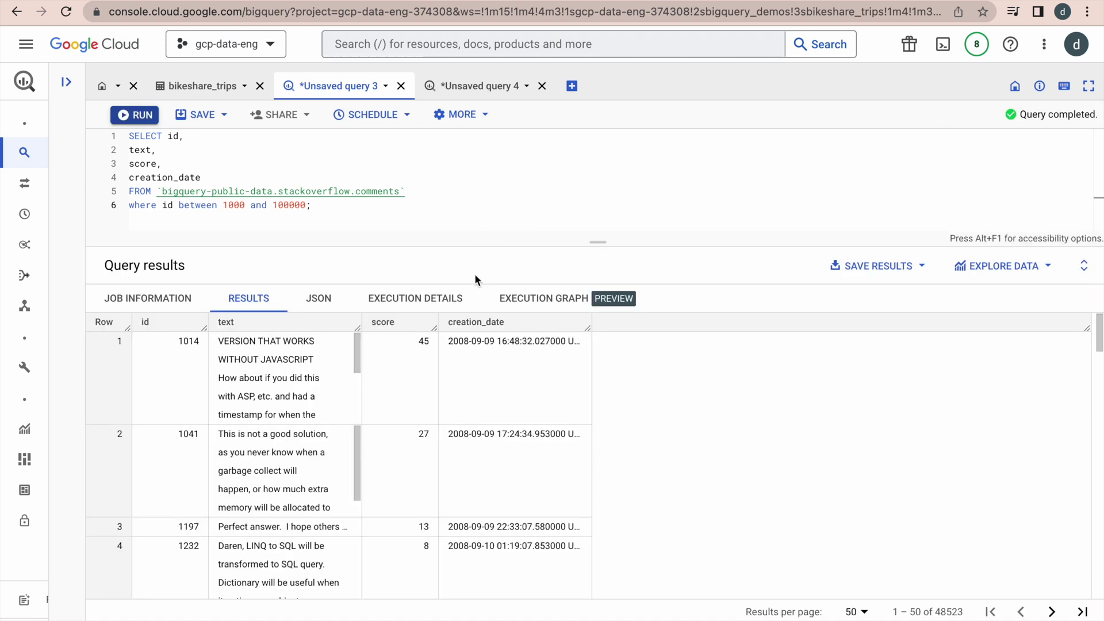
pyautogui.click(140, 302)
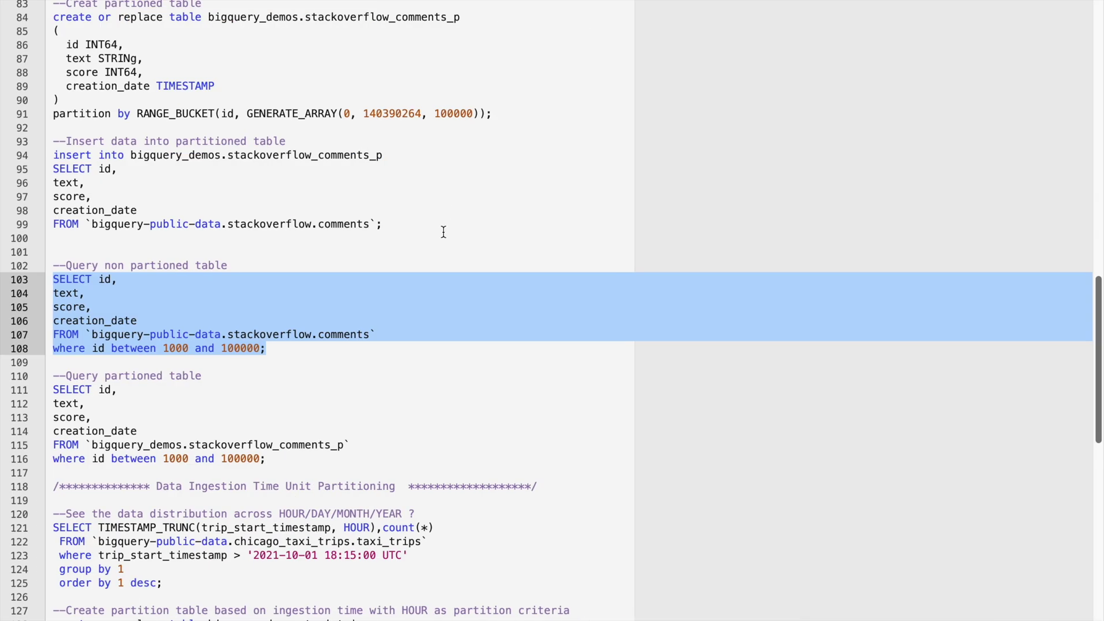
# - Run the script's query on the partitioned stackoverflow_comments_p with id between 1000 and 100000 in BigQuery and view its job information
pyautogui.click(276, 461)
pyautogui.moveTo(277, 461); pyautogui.dragTo(53, 393)
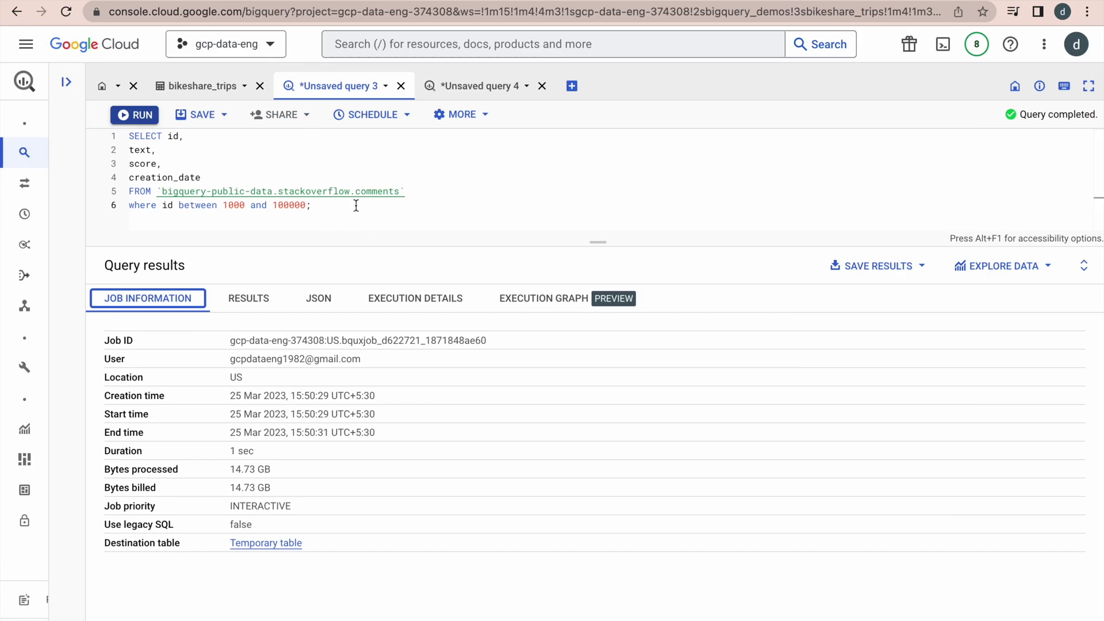
pyautogui.click(356, 206)
pyautogui.hotkey('ctrl', 'a')
pyautogui.hotkey('ctrl', 'v')
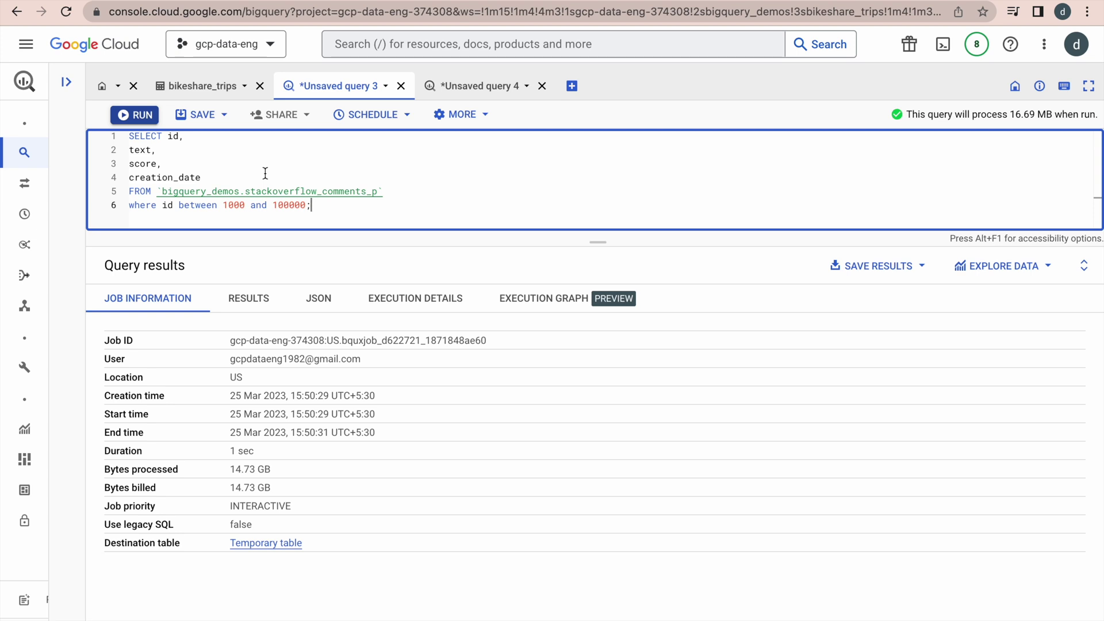
pyautogui.click(136, 115)
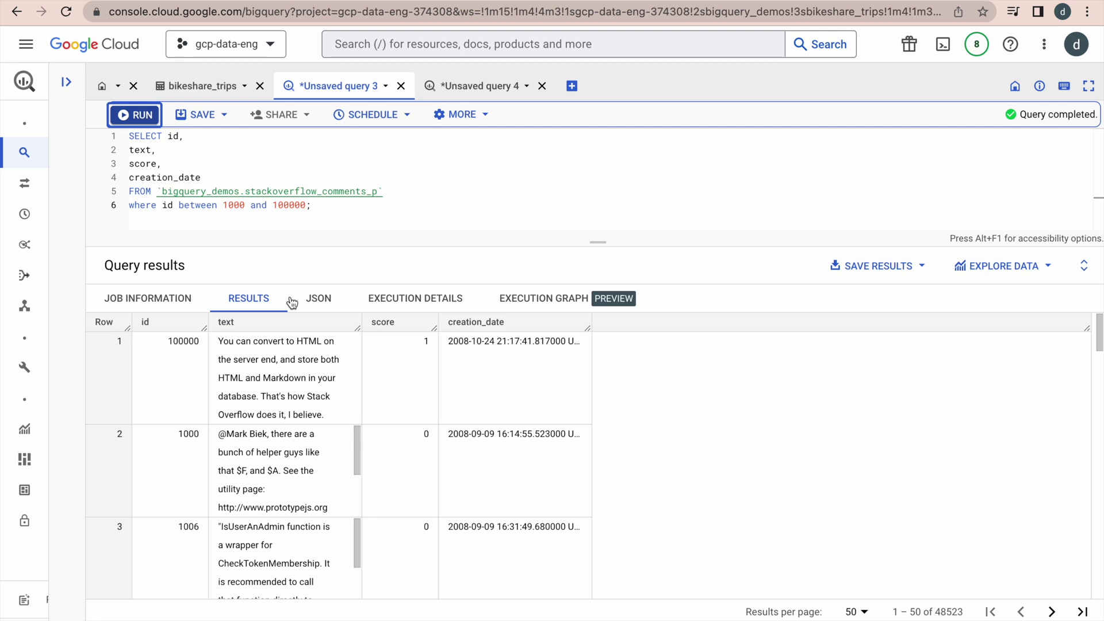
pyautogui.click(148, 298)
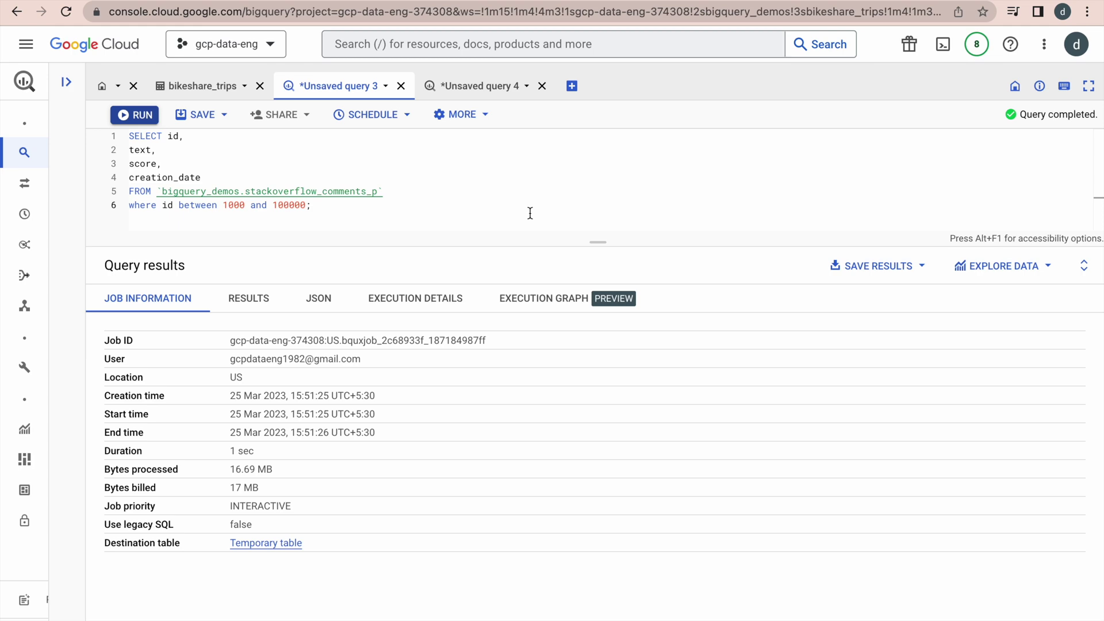
# - Examine the script's ingestion-time taxi_trips definition, including its hourly partitioning, partition_expiration_days and require_partition_filter options
pyautogui.press('super+Tab')
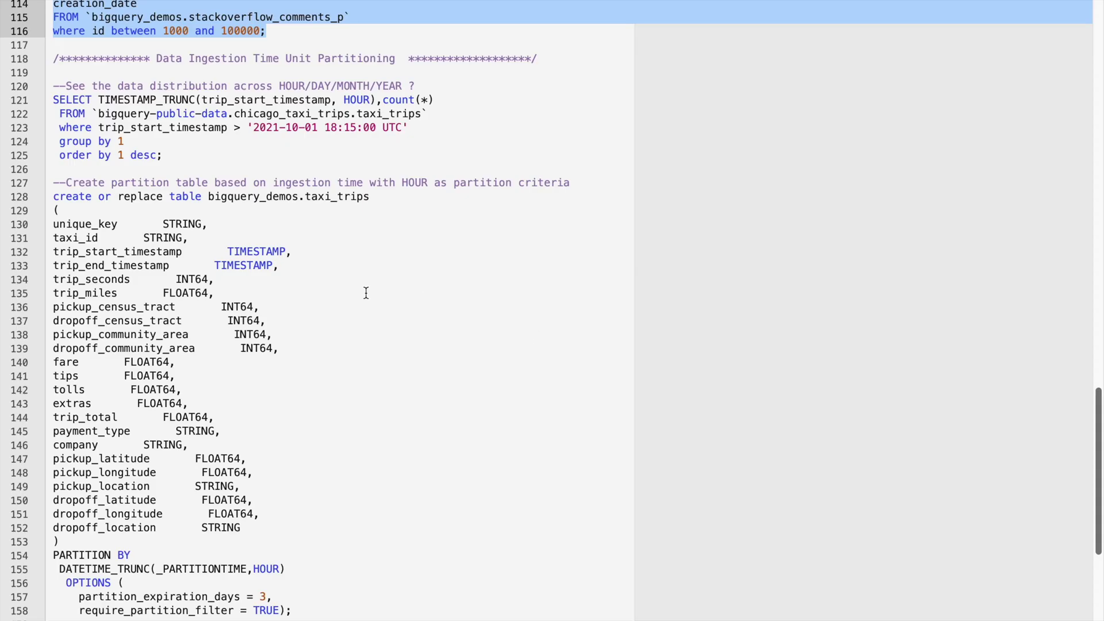
pyautogui.scroll(-1, 366, 292)
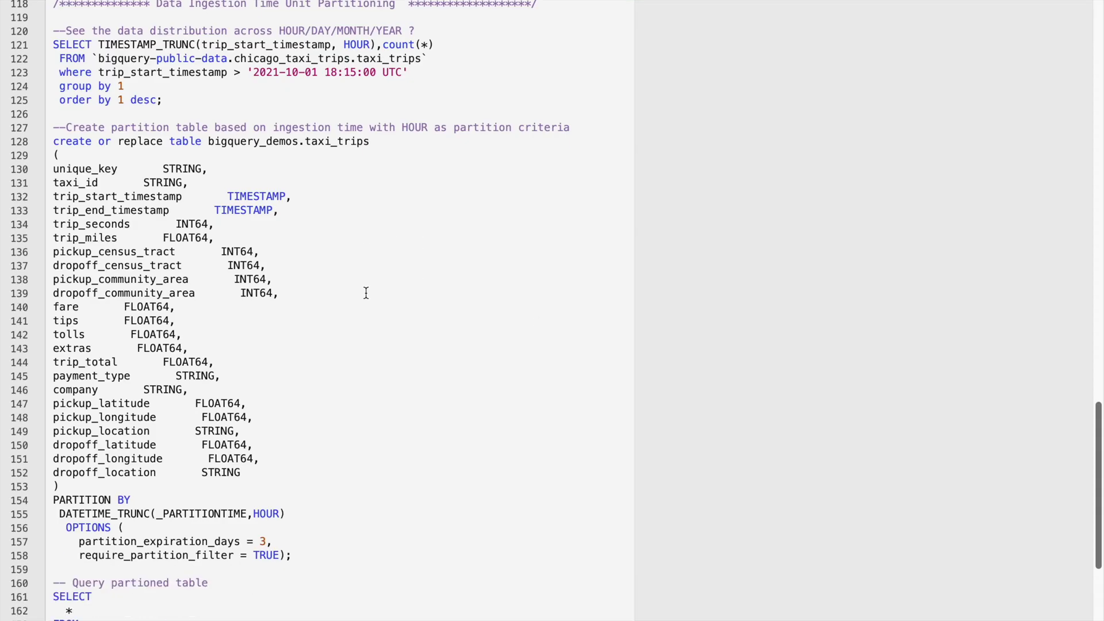
pyautogui.scroll(-2, 365, 292)
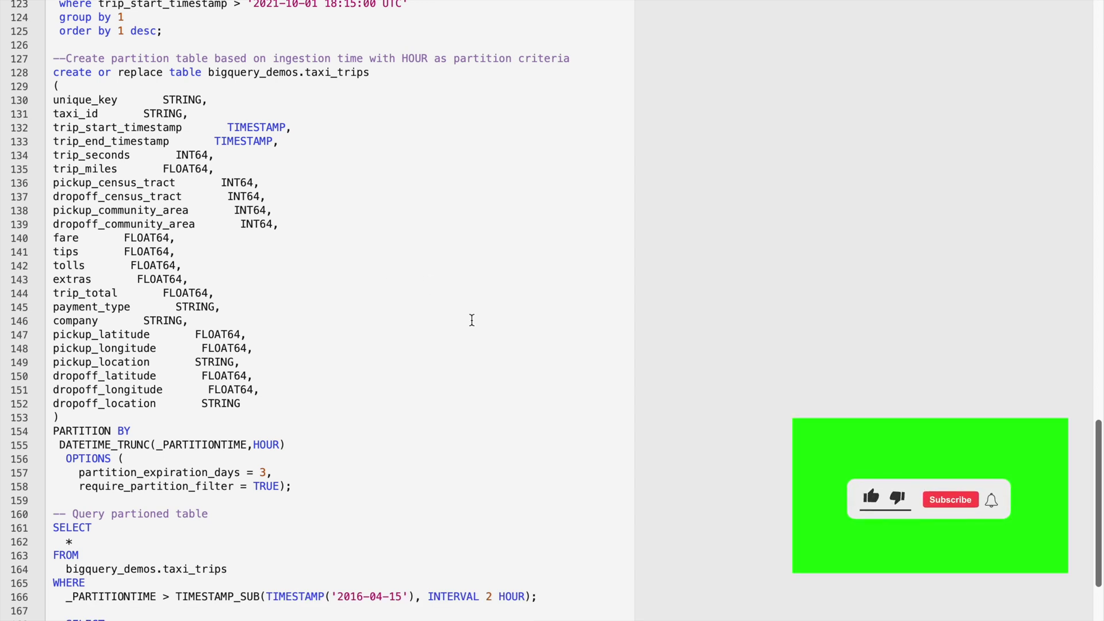
pyautogui.scroll(2, 272, 404)
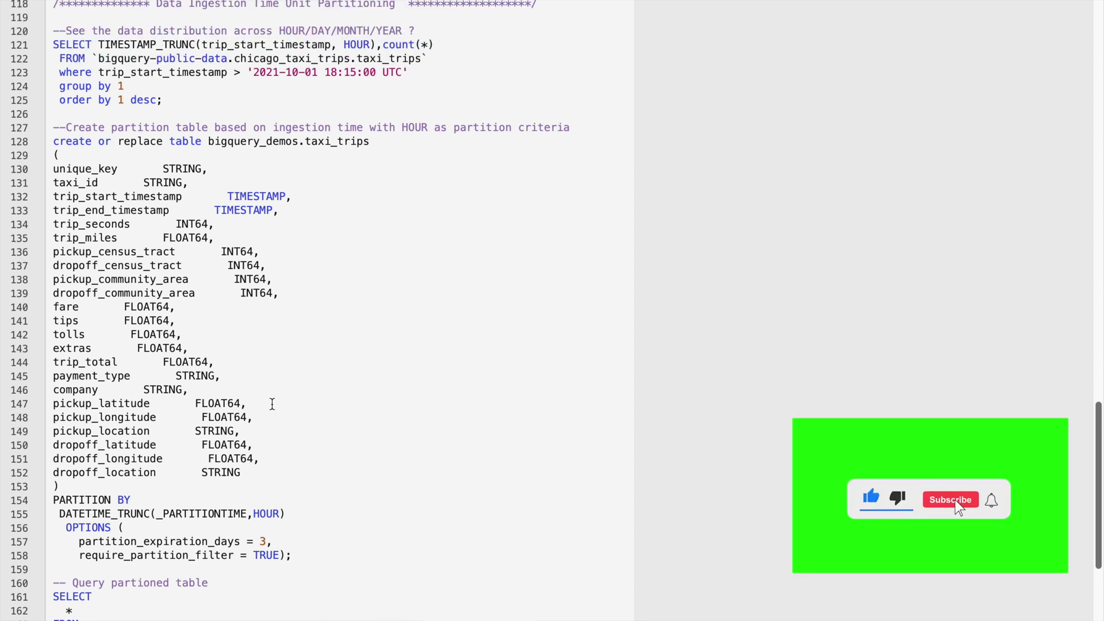
pyautogui.scroll(-3, 320, 377)
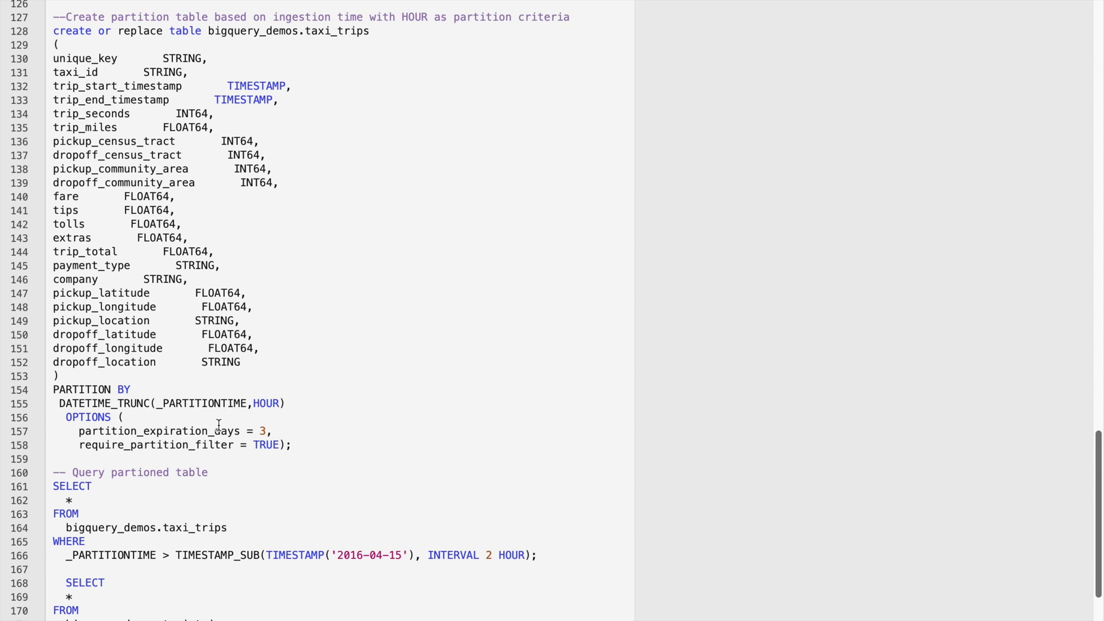
pyautogui.moveTo(272, 430); pyautogui.dragTo(72, 431)
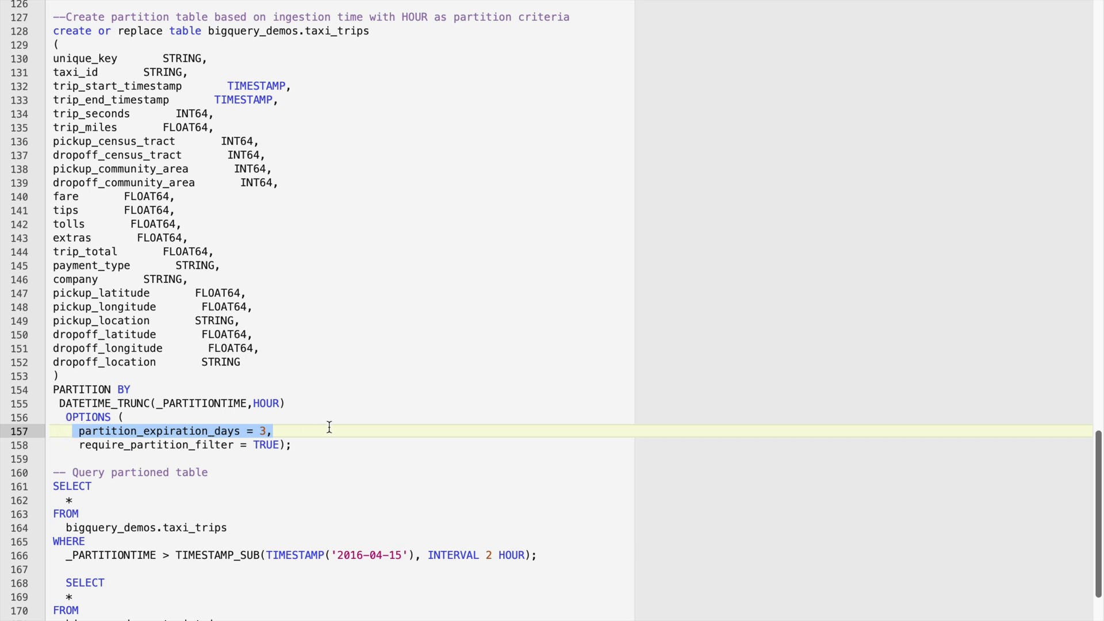
pyautogui.click(158, 444)
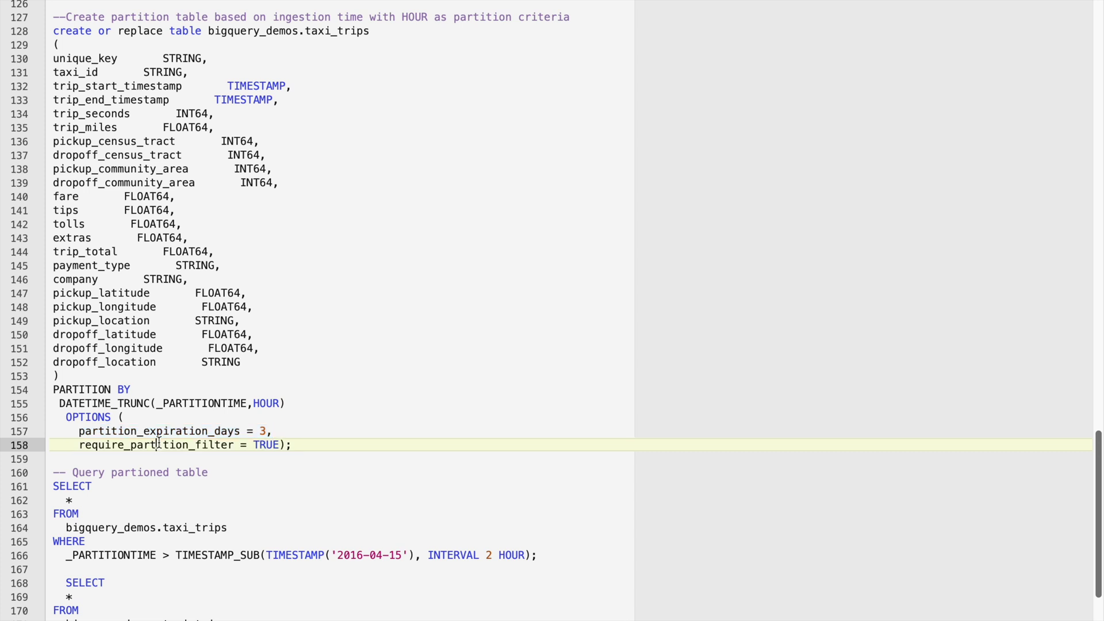
pyautogui.doubleClick(158, 444)
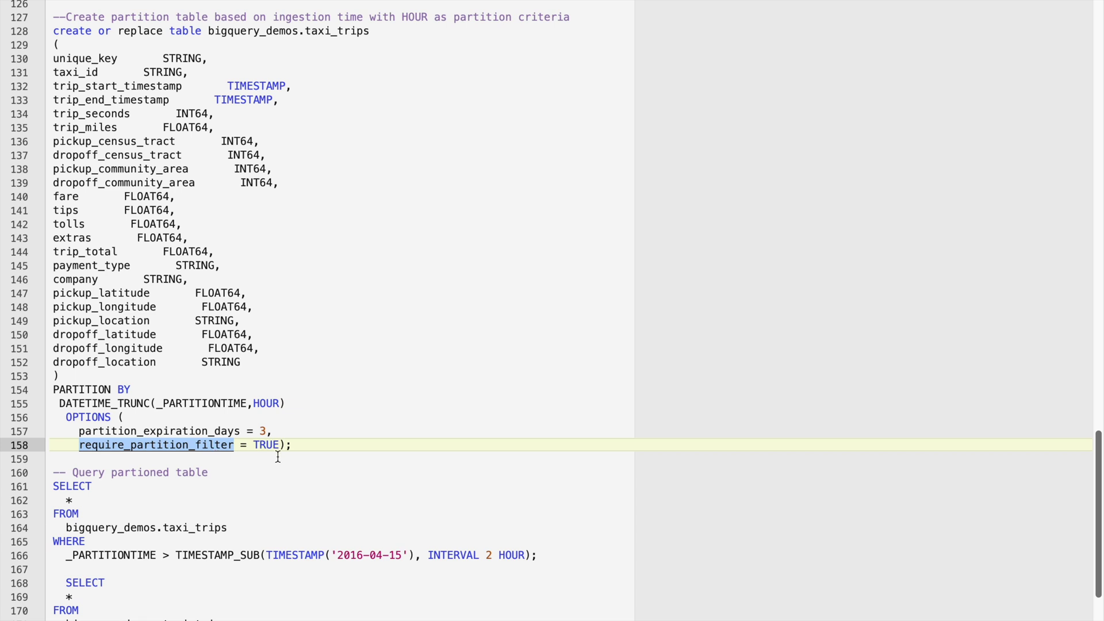
pyautogui.doubleClick(191, 445)
pyautogui.click(286, 446)
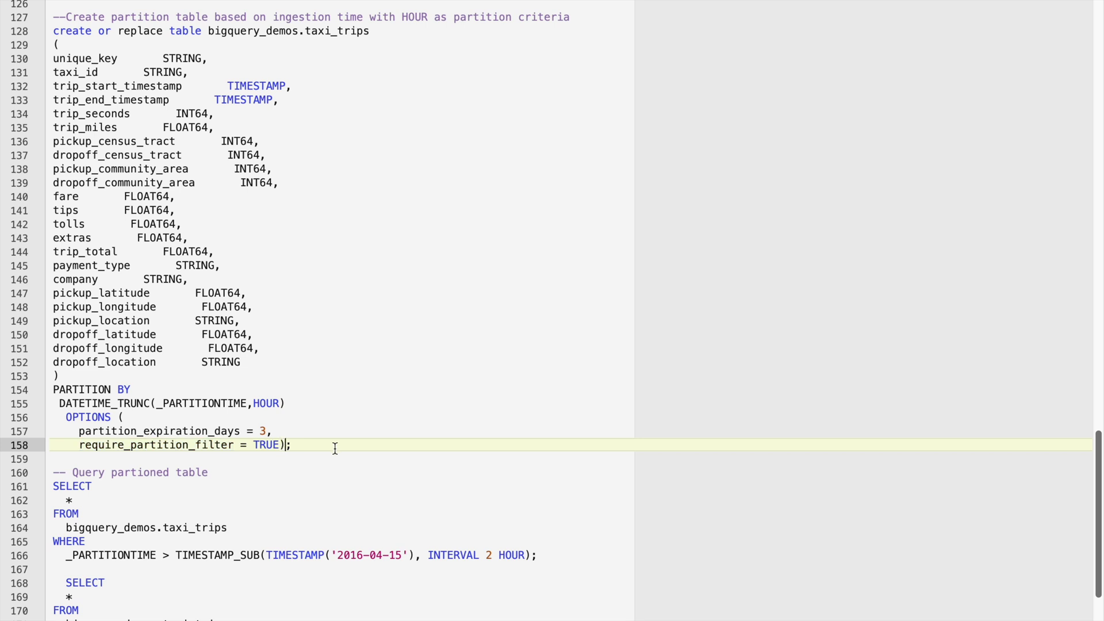
# - Run the script's DDL in BigQuery to create bigquery_demos.taxi_trips partitioned by DATETIME_TRUNC(_PARTITIONTIME,HOUR) with 3-day expiration and a required partition filter
pyautogui.scroll(1, 321, 419)
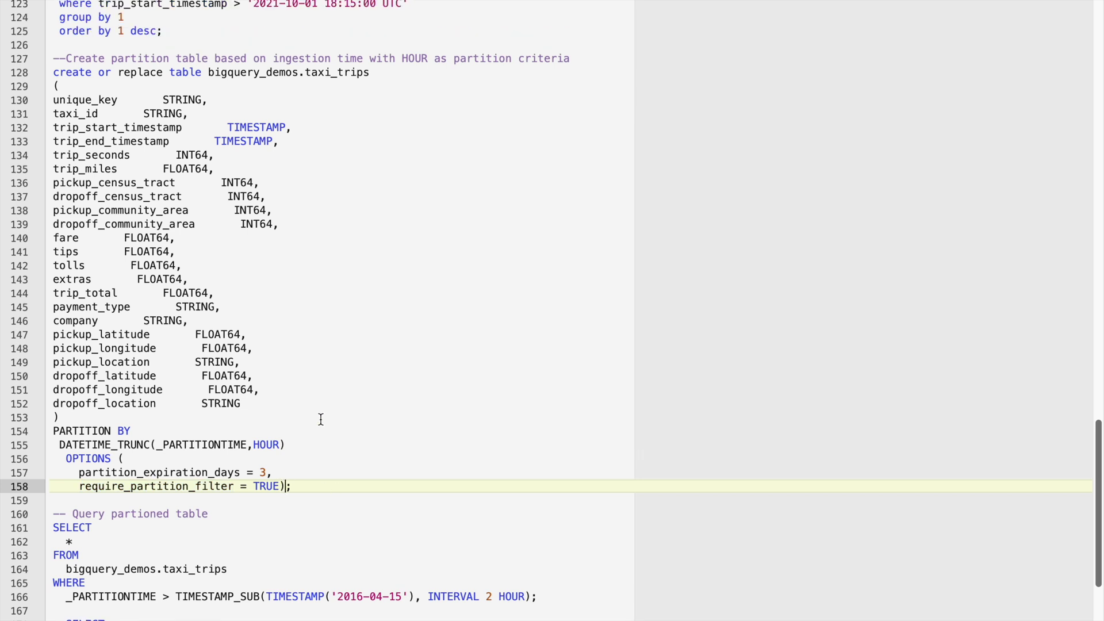
pyautogui.moveTo(302, 487); pyautogui.dragTo(54, 75)
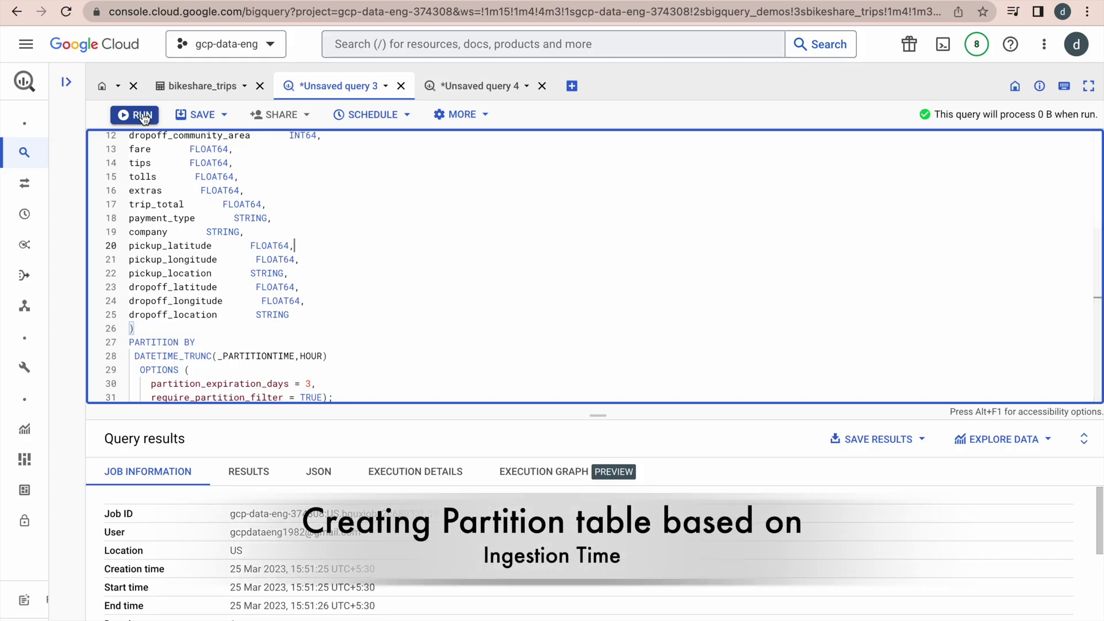
pyautogui.click(137, 114)
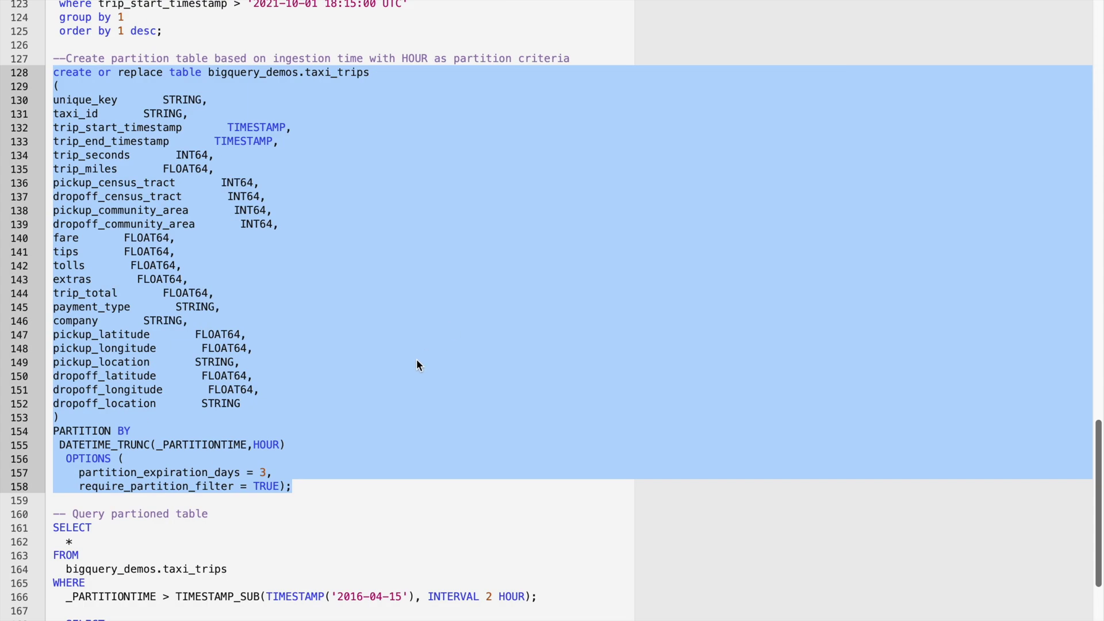
# - Put the script's taxi_trips query filtered by _PARTITIONTIME into BigQuery and evaluate TIMESTAMP_SUB(TIMESTAMP('2016-04-15'), INTERVAL 2 HOUR) in the separate query
pyautogui.scroll(-3, 416, 359)
pyautogui.scroll(-2, 416, 360)
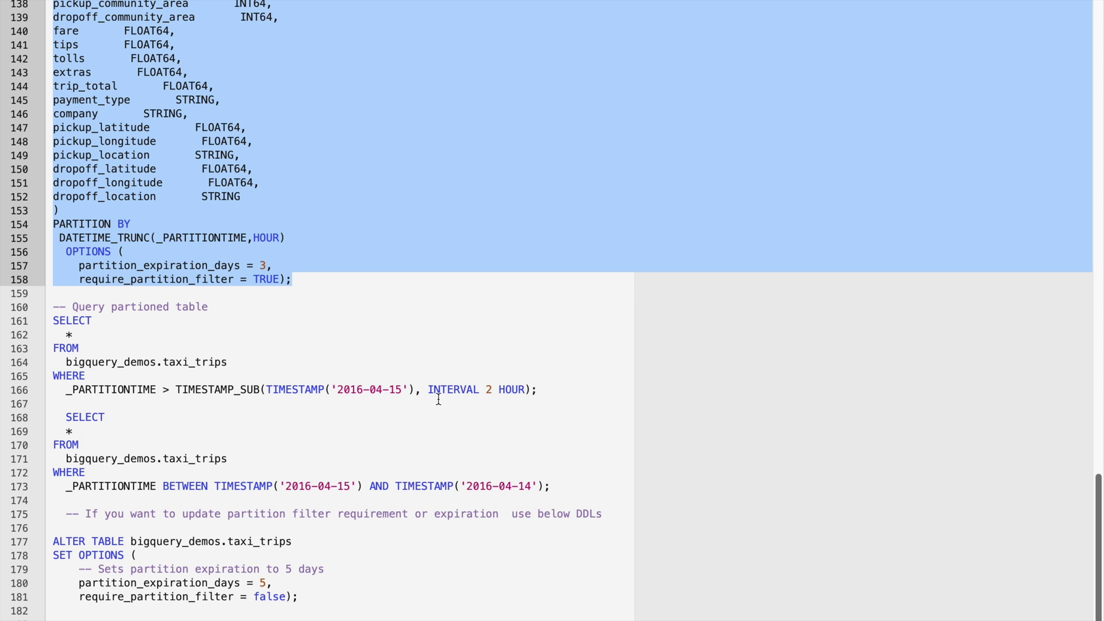
pyautogui.click(542, 386)
pyautogui.moveTo(543, 386); pyautogui.dragTo(283, 351)
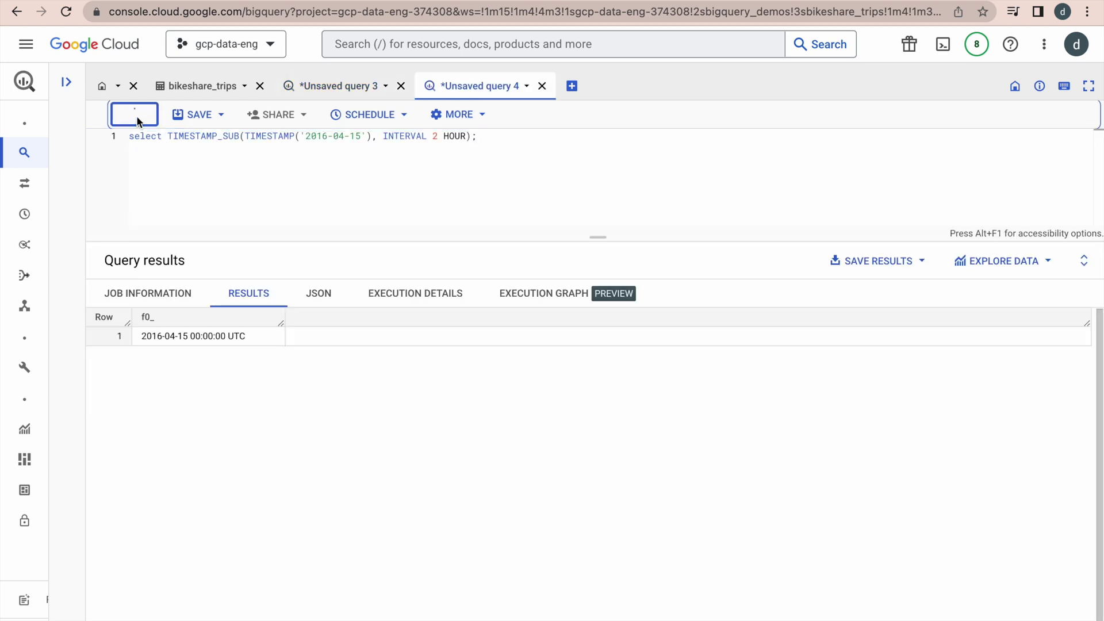
pyautogui.click(137, 118)
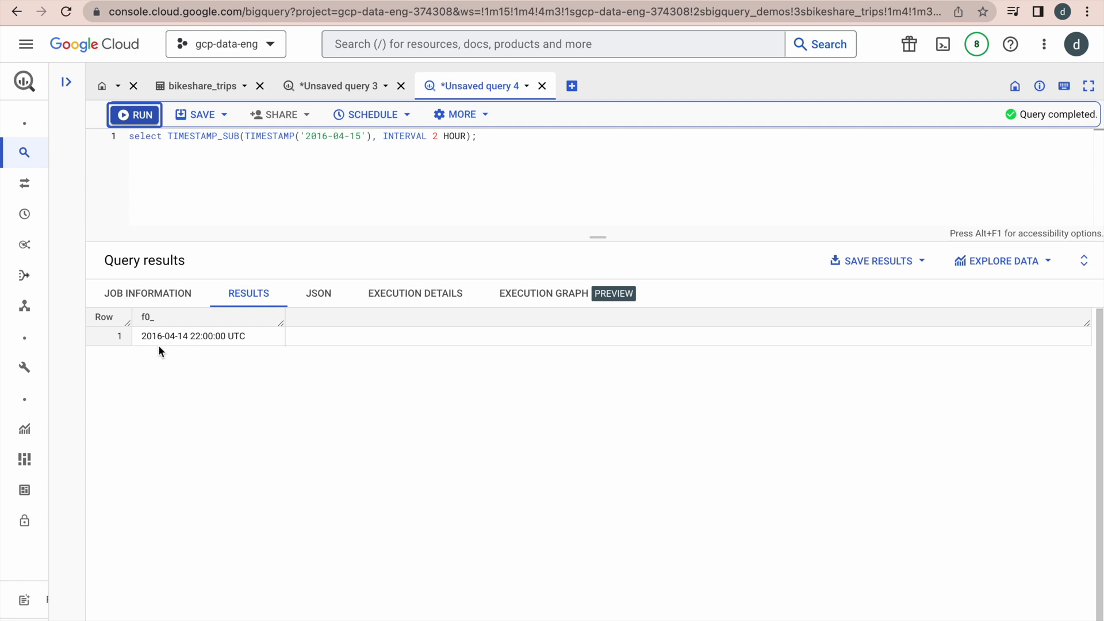
pyautogui.click(339, 87)
pyautogui.click(233, 219)
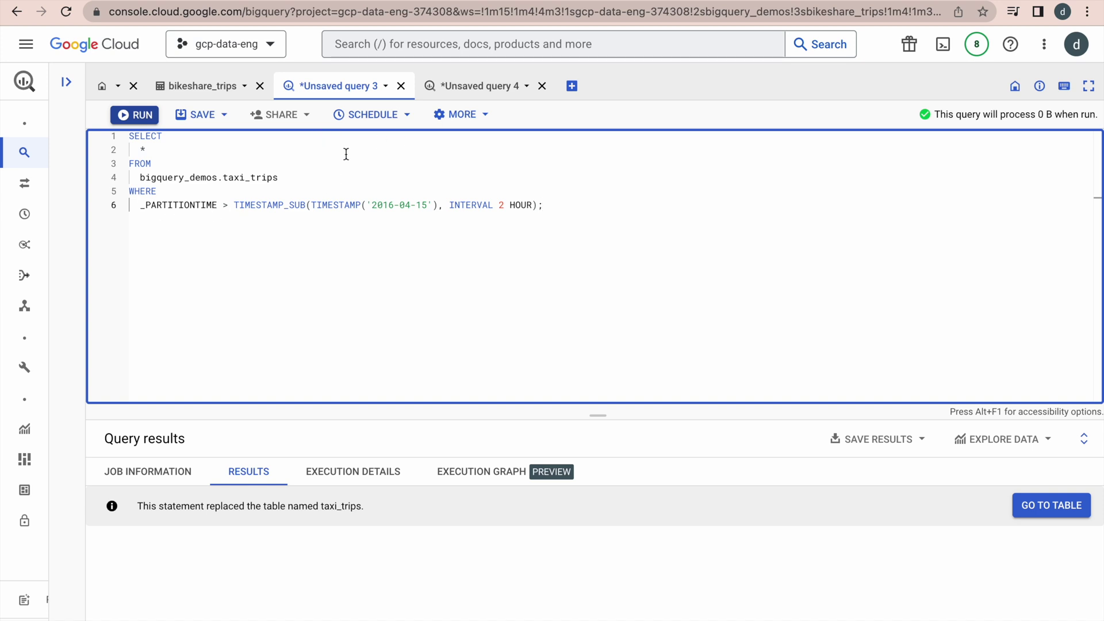
# - Run the script's taxi_trips query with _PARTITIONTIME between TIMESTAMP('2016-04-15') and TIMESTAMP('2016-04-14') in BigQuery, replacing the query there
pyautogui.press('super+Tab')
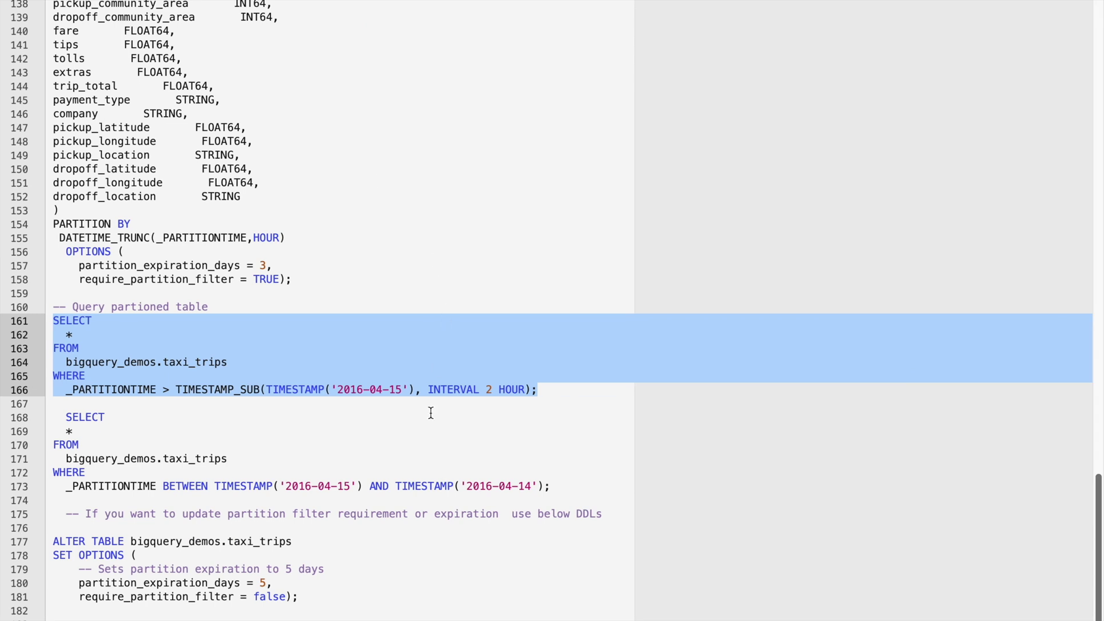
pyautogui.click(565, 486)
pyautogui.moveTo(565, 486); pyautogui.dragTo(159, 462)
pyautogui.moveTo(74, 433); pyautogui.dragTo(65, 427)
pyautogui.hotkey('ctrl', 'c')
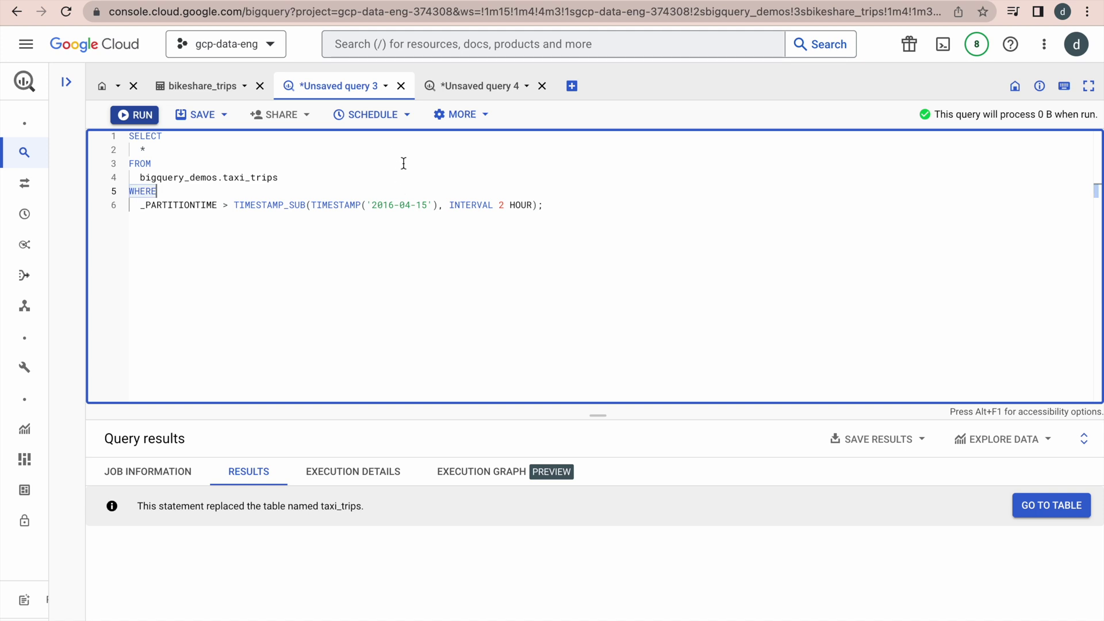
pyautogui.hotkey('ctrl', 'a')
pyautogui.hotkey('ctrl', 'v')
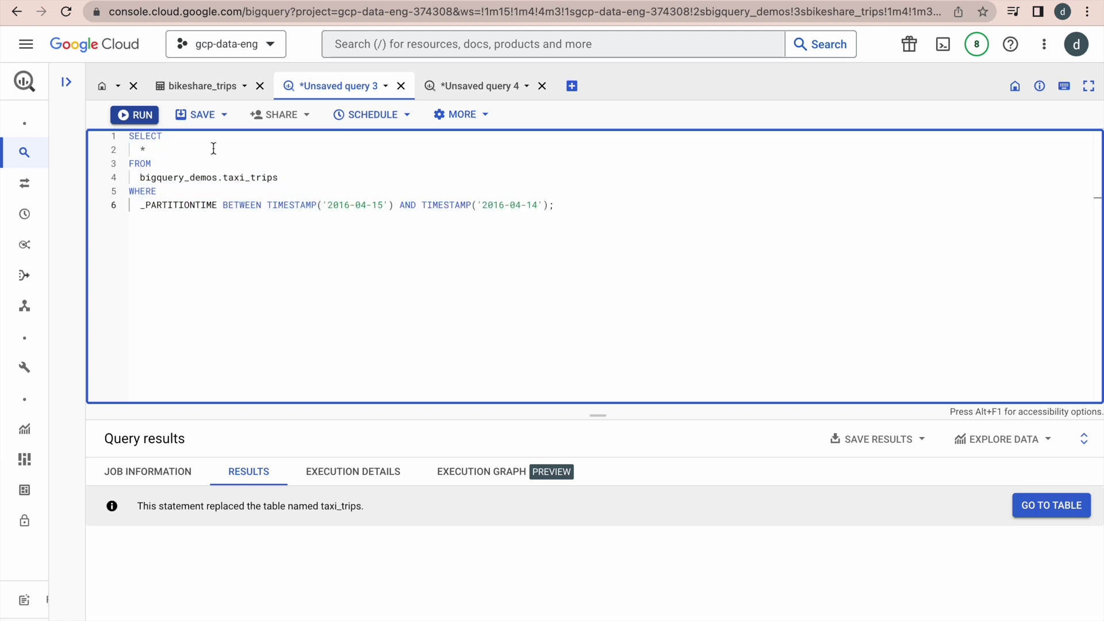
pyautogui.click(139, 117)
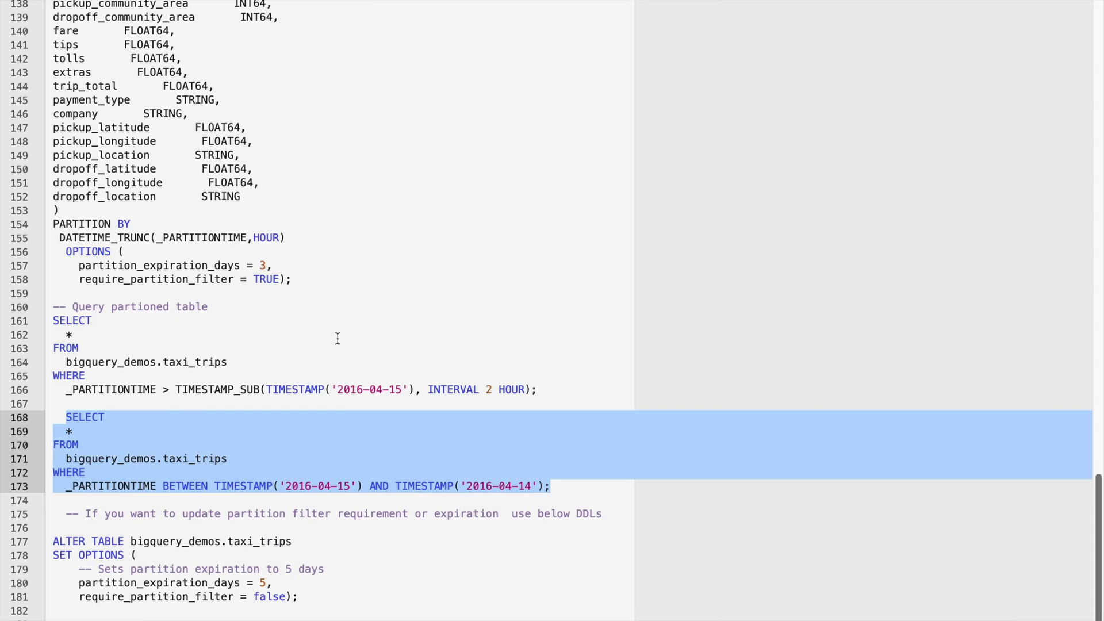
# - Run the script's ALTER TABLE statement in BigQuery to set bigquery_demos.taxi_trips to partition_expiration_days = 5 and require_partition_filter = false
pyautogui.scroll(5, 338, 338)
pyautogui.scroll(-5, 337, 338)
pyautogui.moveTo(308, 597); pyautogui.dragTo(54, 544)
pyautogui.press('super+c')
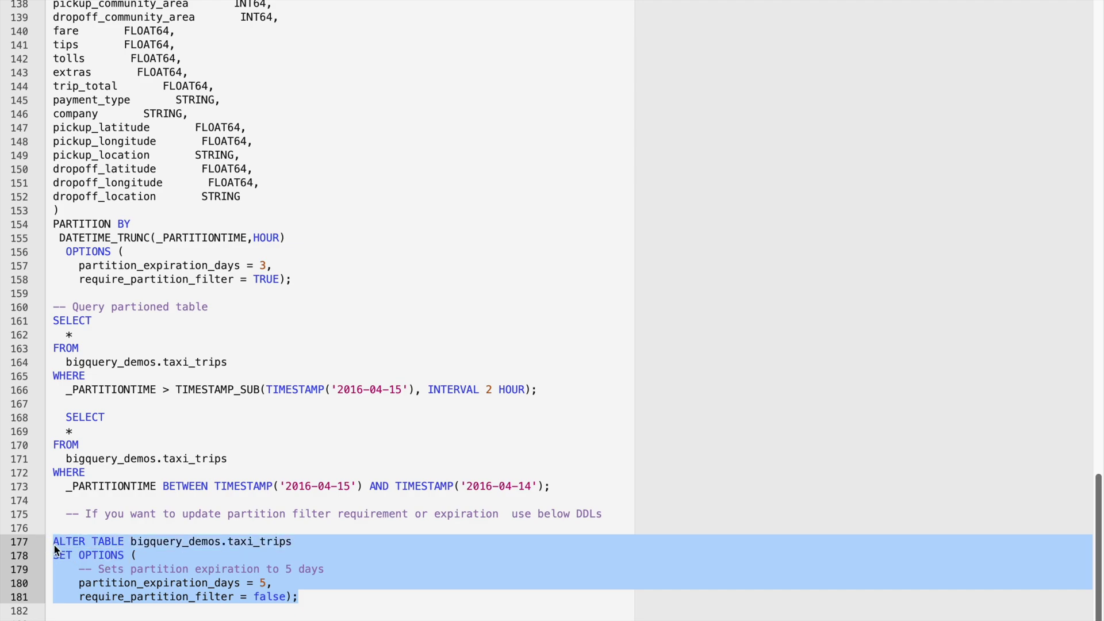
pyautogui.press('super+Tab')
pyautogui.click(518, 247)
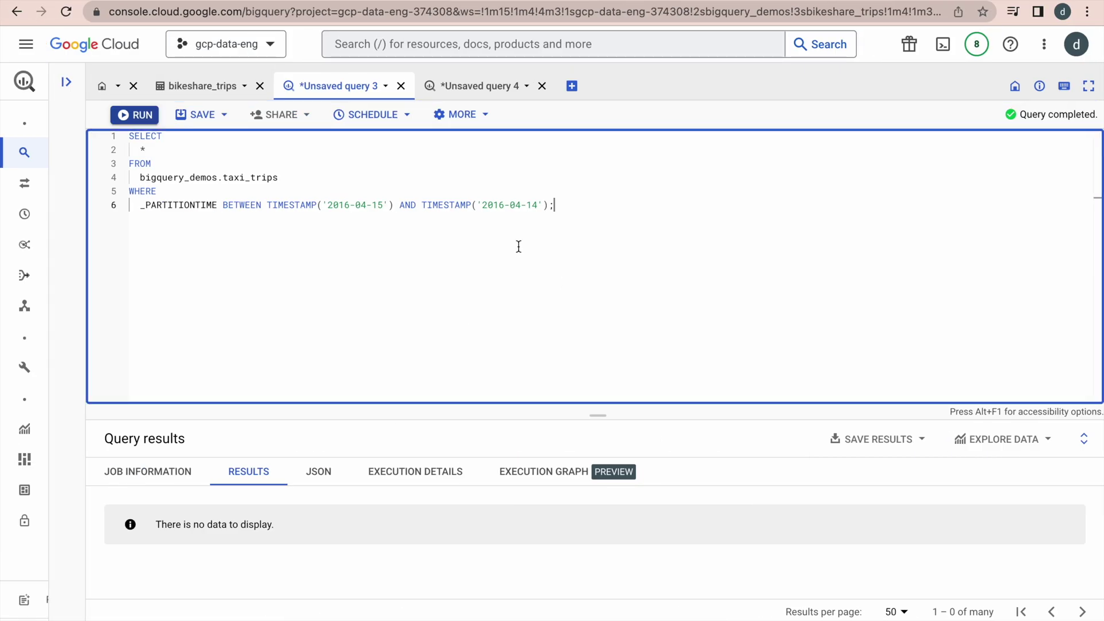
pyautogui.press('super+a')
pyautogui.press('super+v')
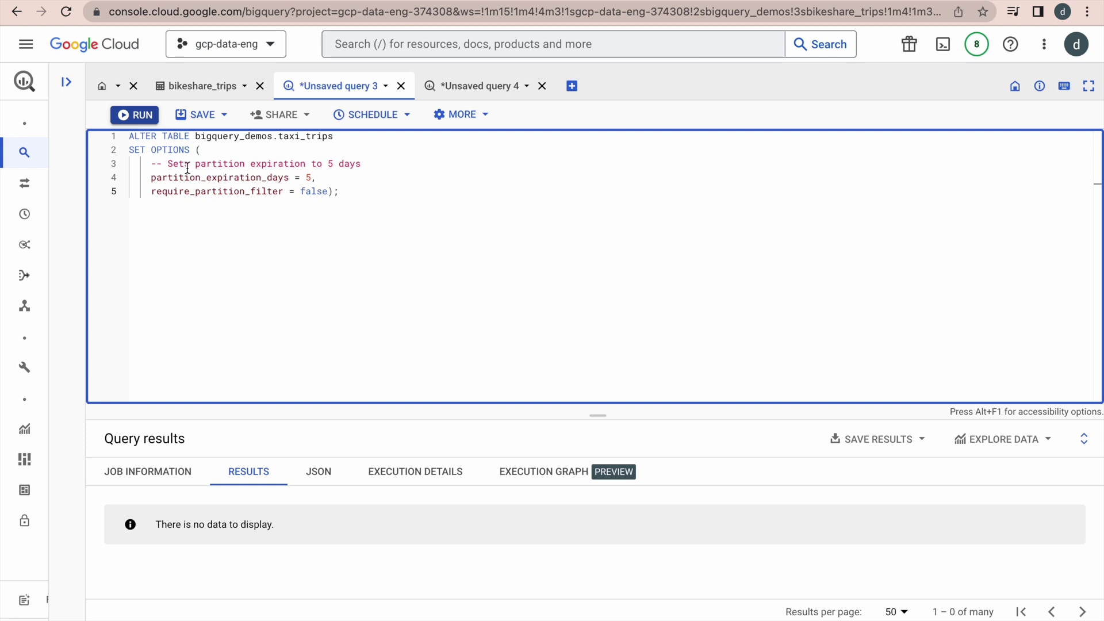
pyautogui.click(138, 115)
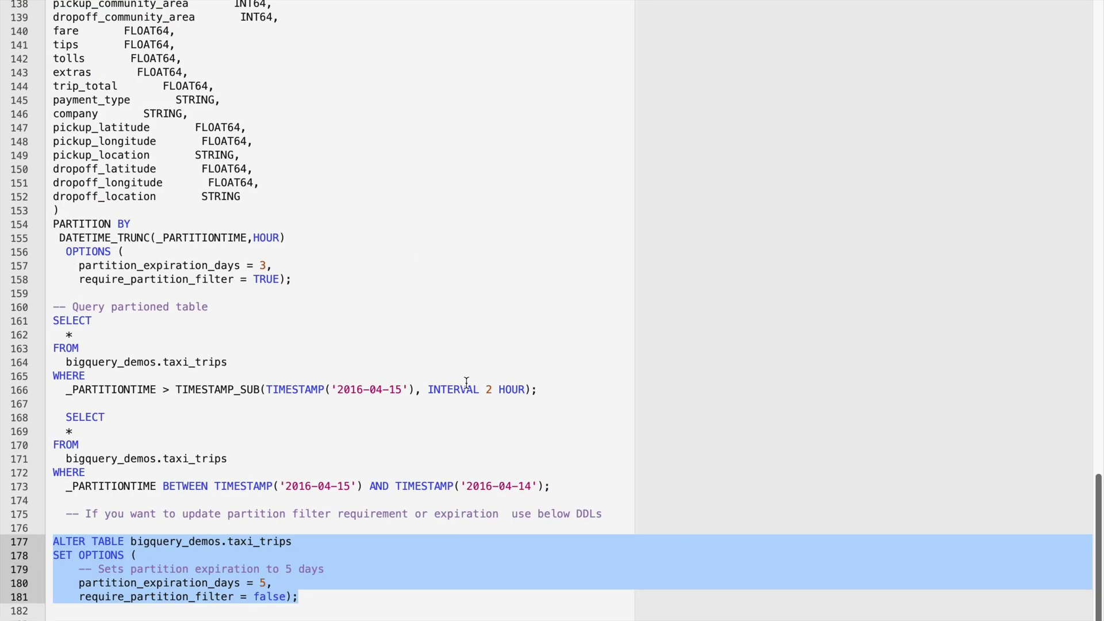
pyautogui.scroll(20, 466, 383)
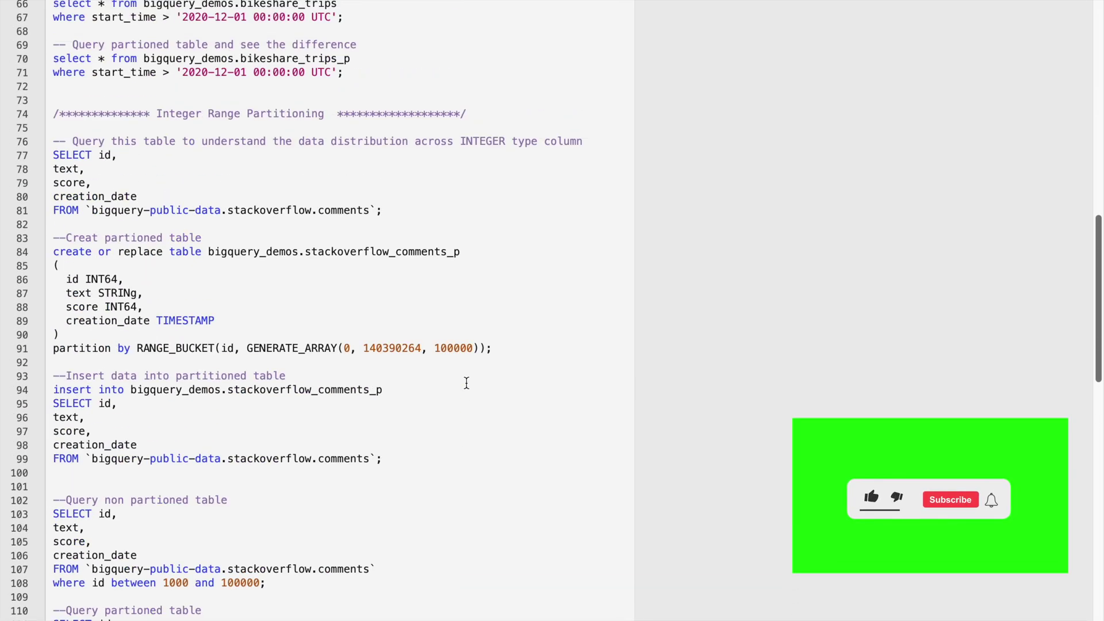
pyautogui.scroll(15, 466, 382)
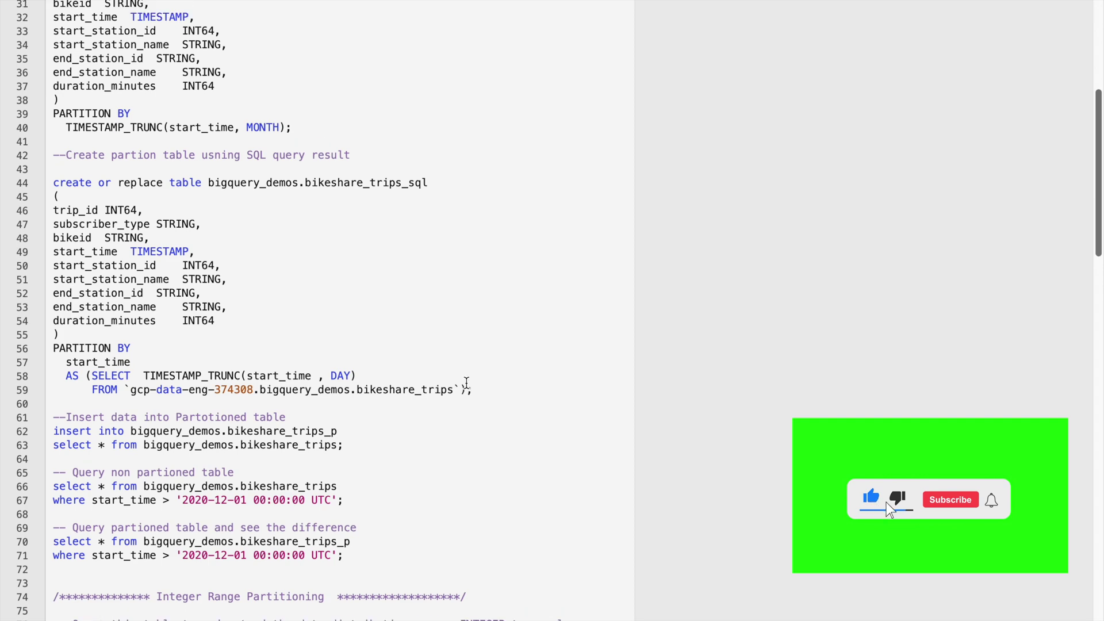